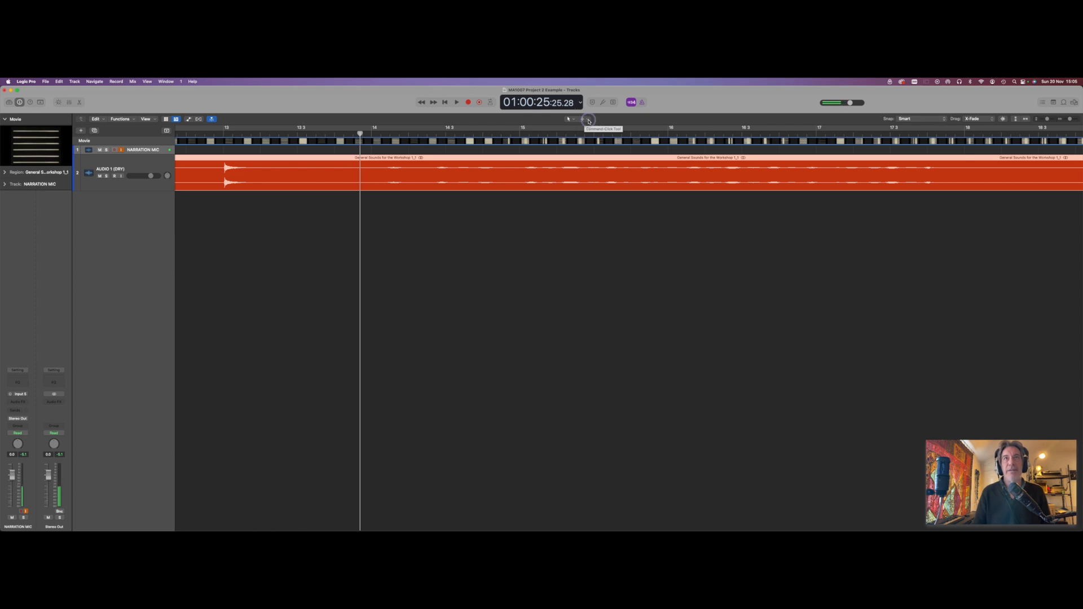
# - Make Scissors the Command-click tool and split the AUDIO 1 region around the long tone, just before 14 3 and between 17 3 and 18
pyautogui.click(589, 121)
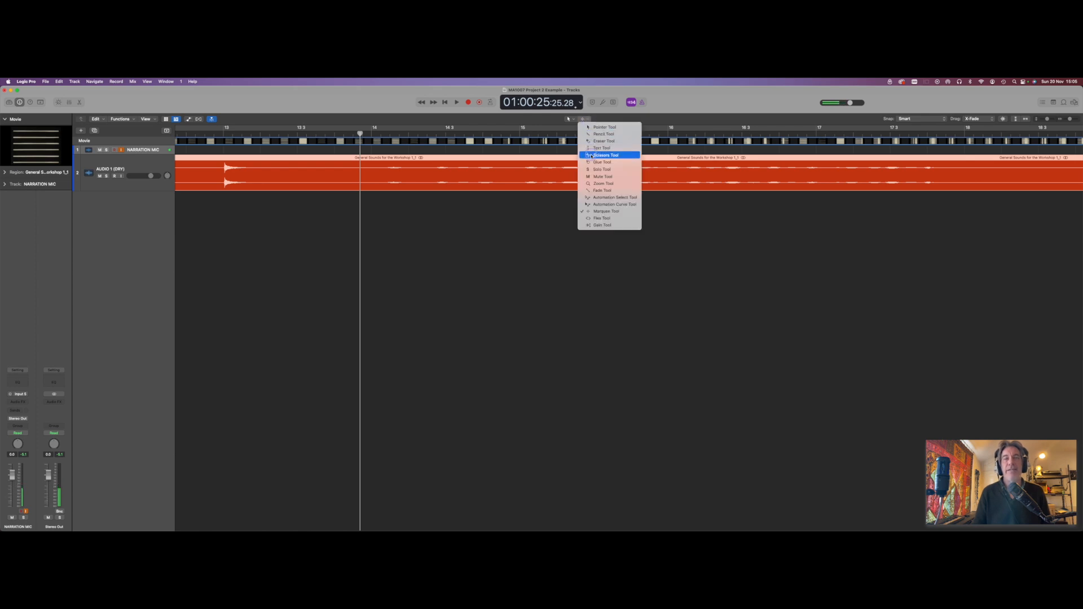
pyautogui.click(590, 155)
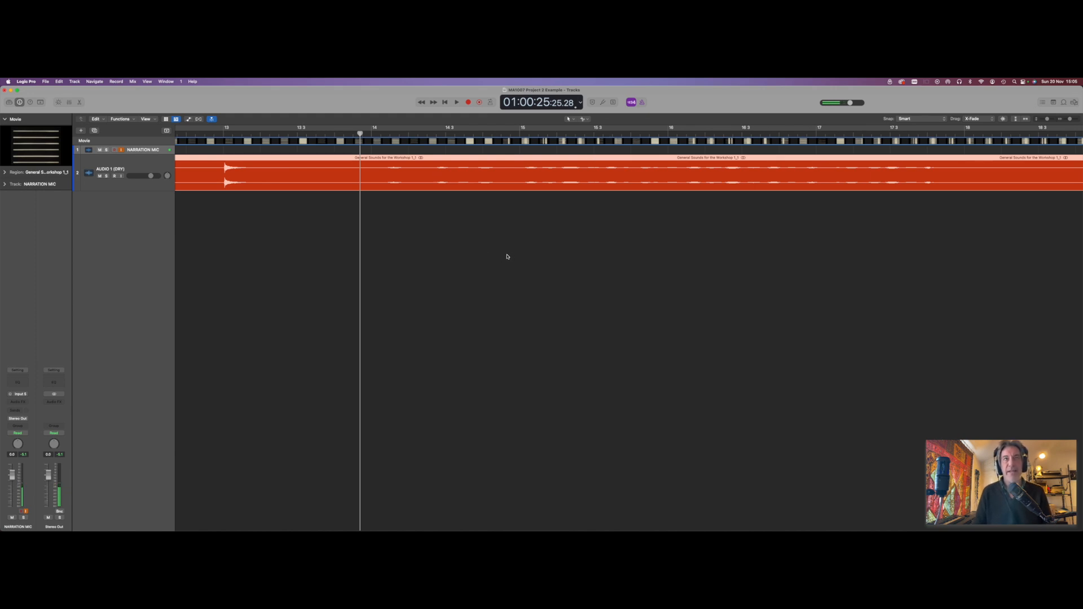
pyautogui.press('space')
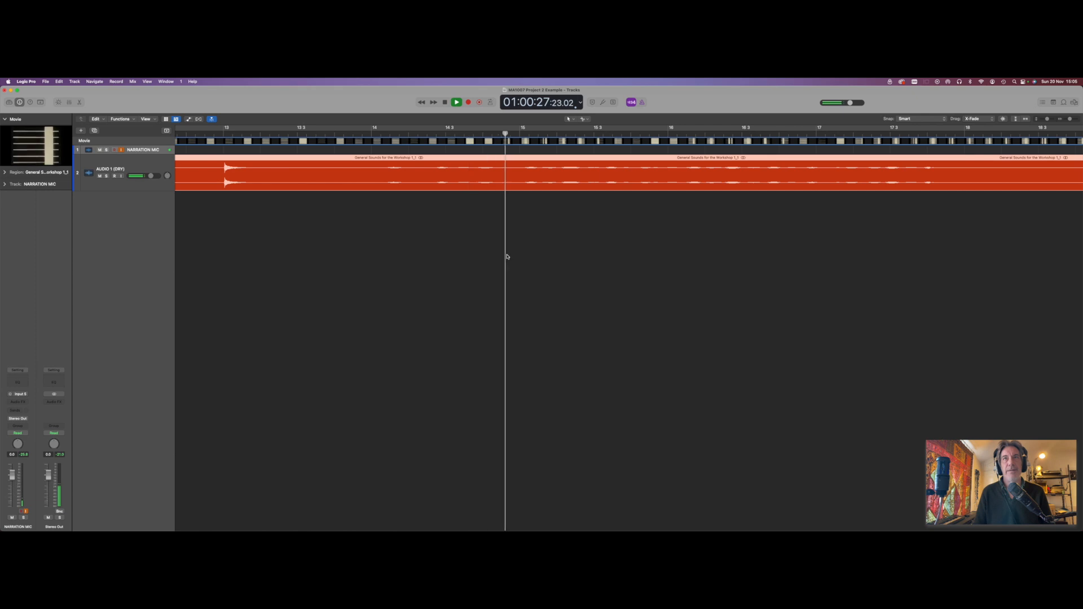
pyautogui.press('space')
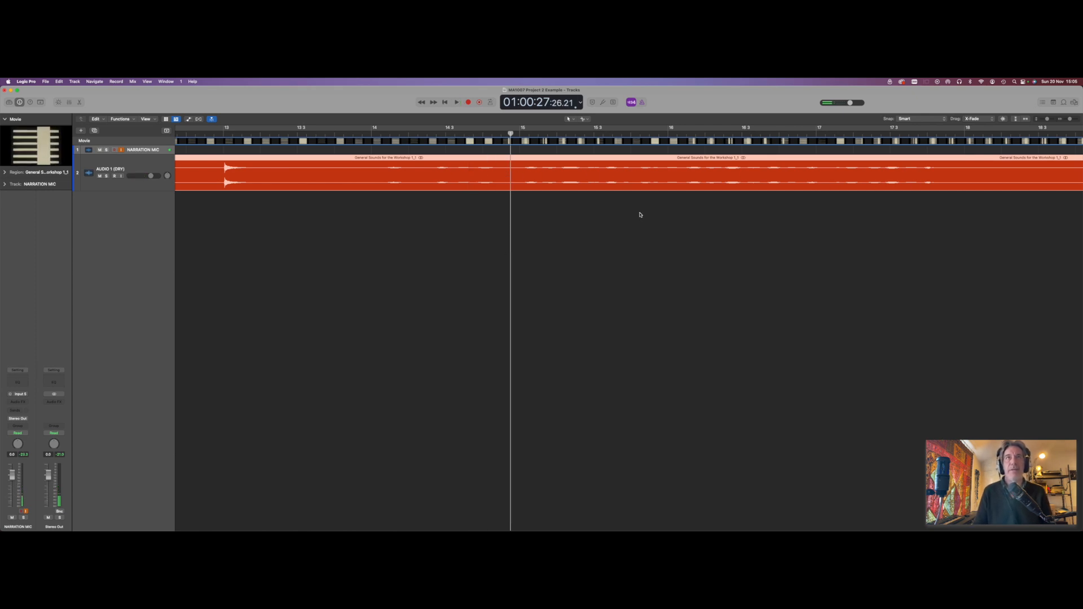
pyautogui.click(434, 175)
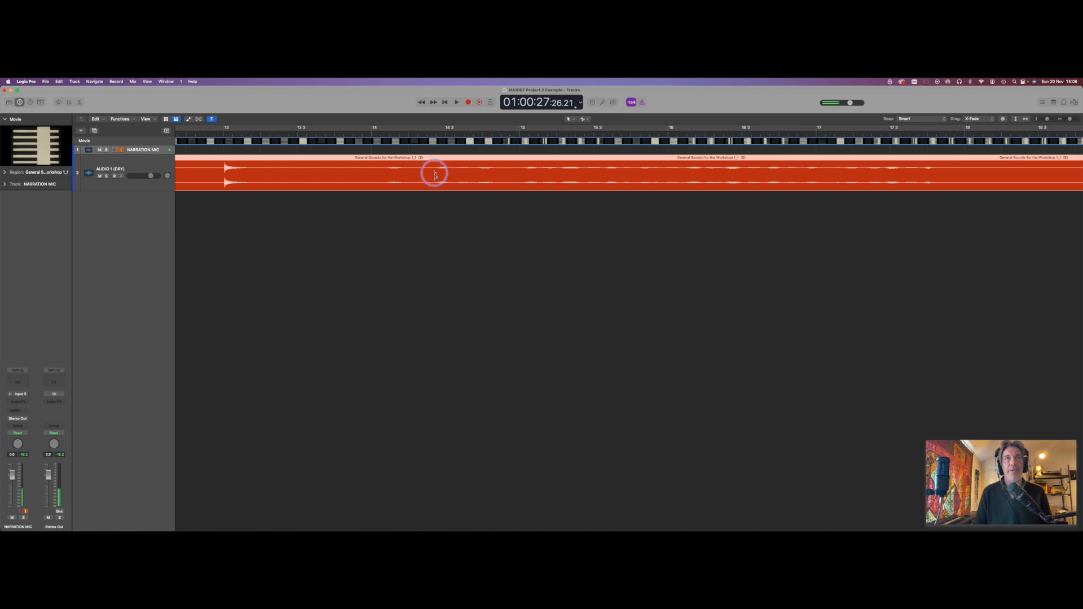
pyautogui.click(940, 176)
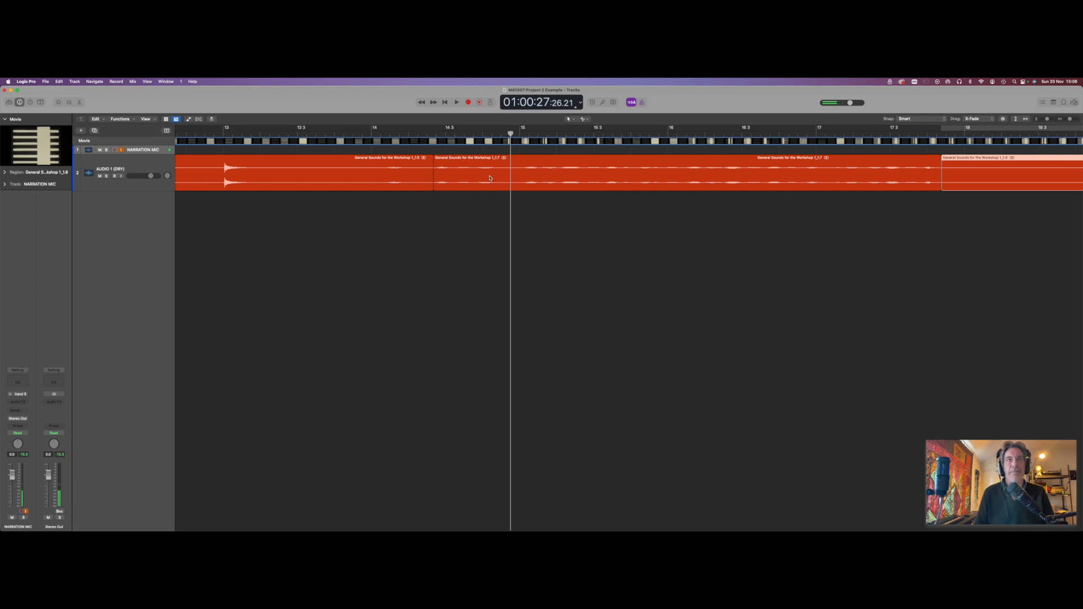
# - Create a new instrument track from the isolated long-tone region using Quick Sampler (Original)
pyautogui.moveTo(480, 176); pyautogui.dragTo(479, 202)
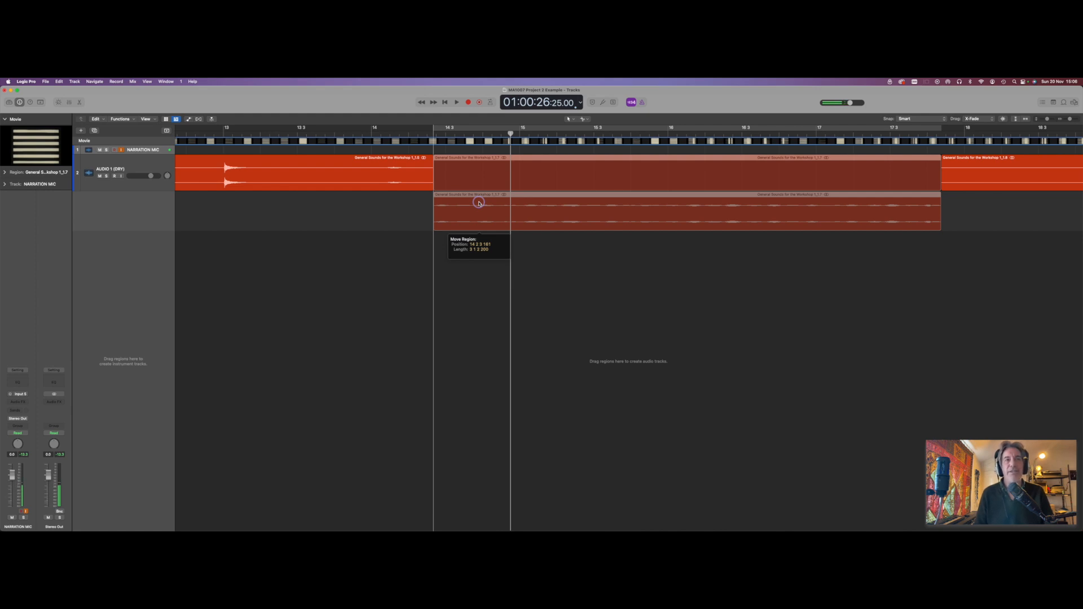
pyautogui.moveTo(479, 203); pyautogui.dragTo(154, 205)
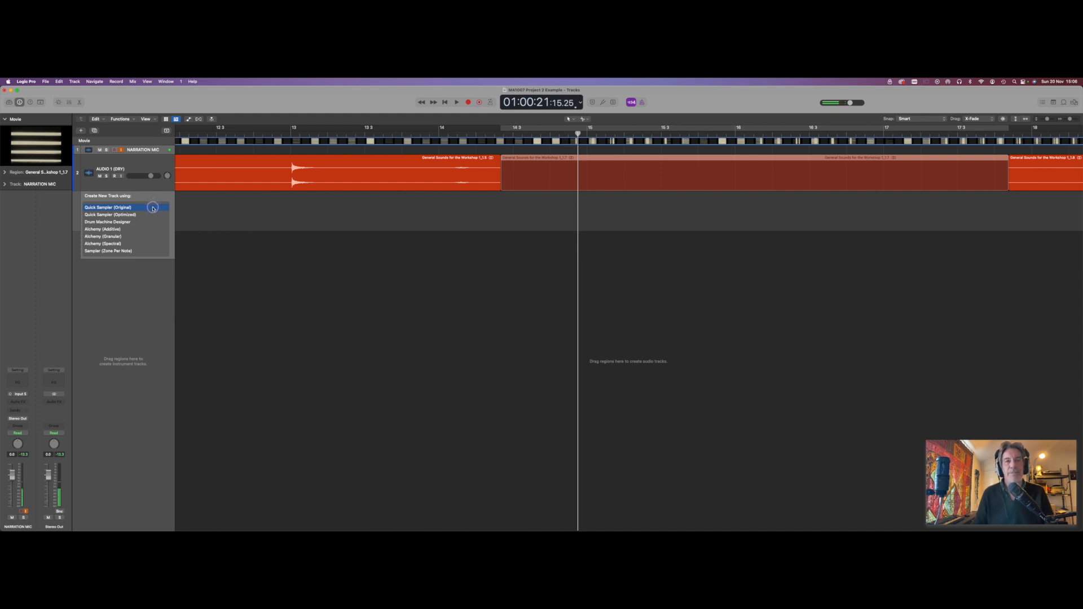
pyautogui.press('Escape')
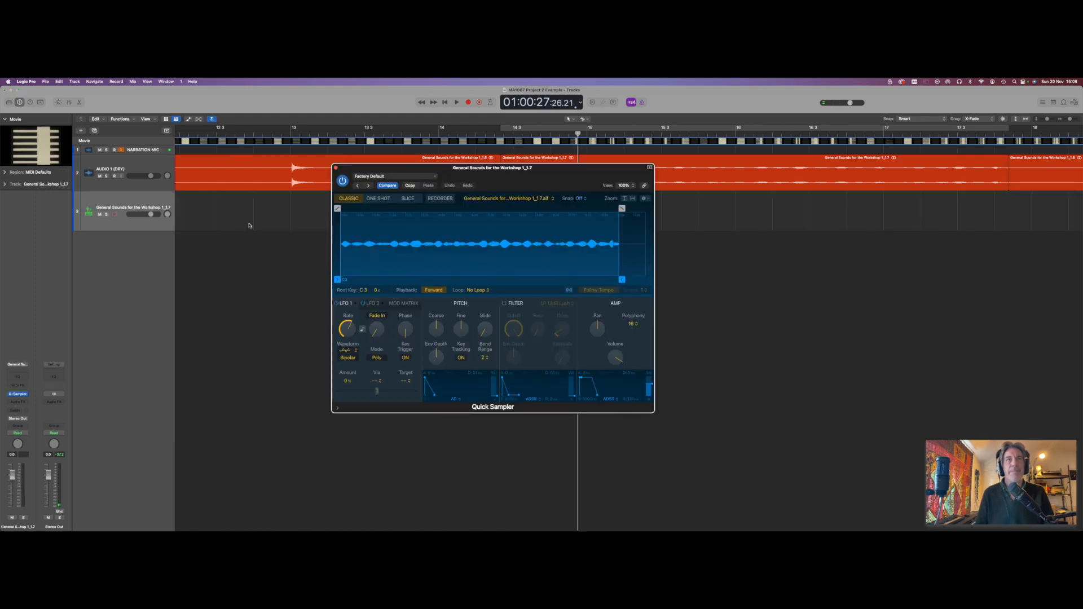
pyautogui.moveTo(560, 169); pyautogui.dragTo(614, 173)
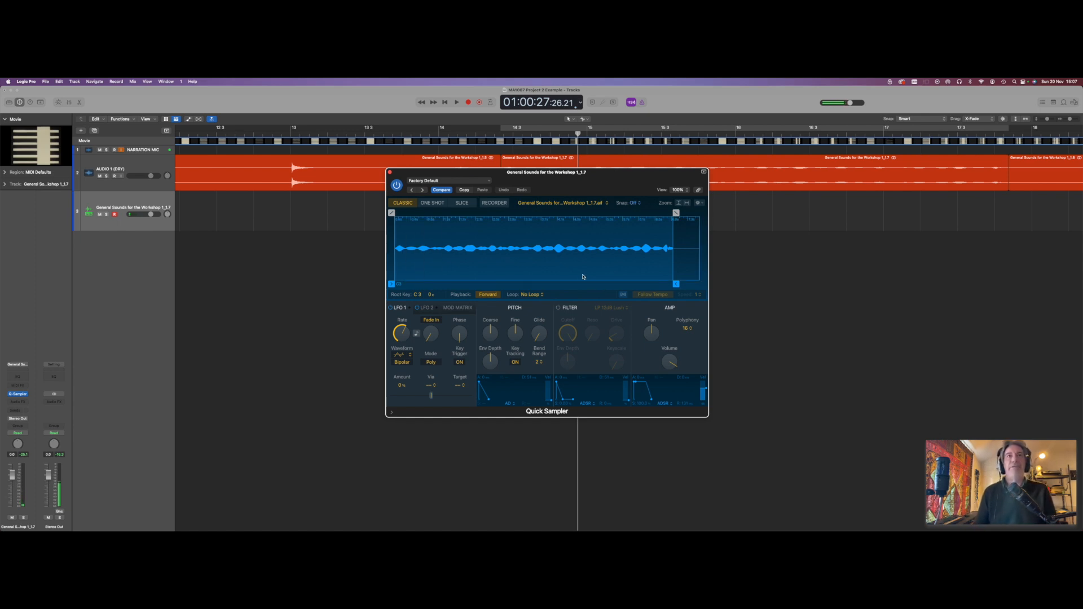
# - Trim the sample start to about 0.026 s, with a fade-in of about 0.009 s and a fade-out of about 0.12 s
pyautogui.click(392, 283)
pyautogui.moveTo(392, 284); pyautogui.dragTo(397, 282)
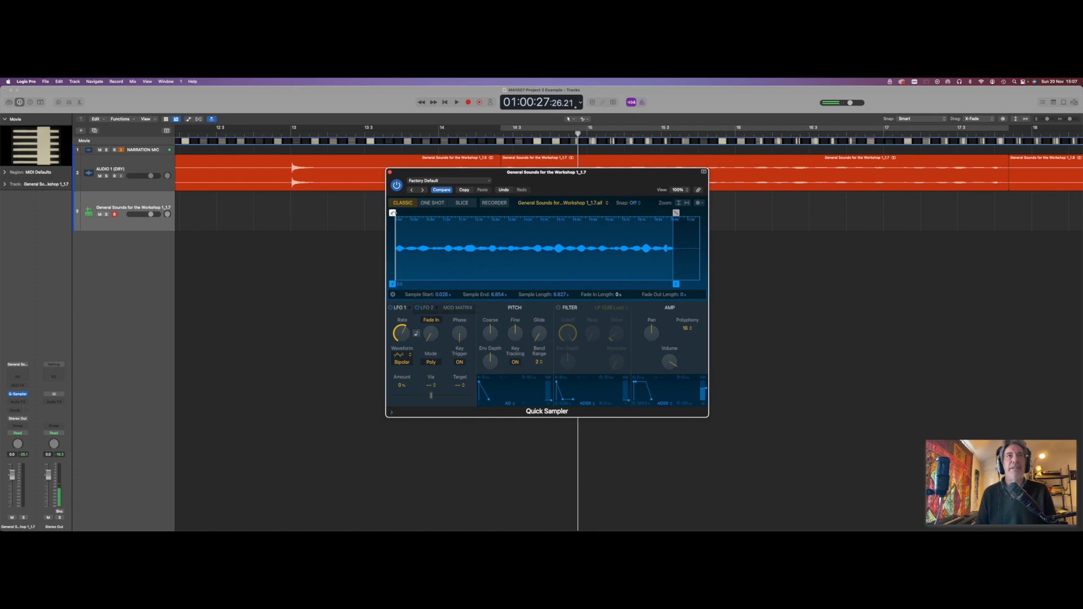
pyautogui.moveTo(392, 213)
pyautogui.mouseDown()
pyautogui.moveTo(597, 235)
pyautogui.moveTo(395, 230)
pyautogui.mouseUp()
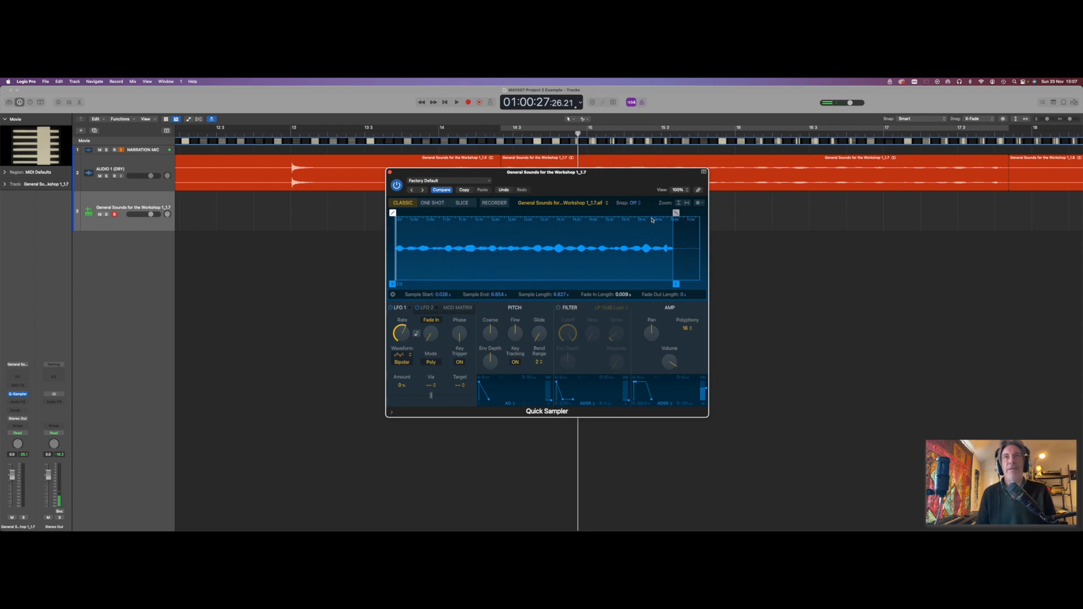
pyautogui.moveTo(676, 213); pyautogui.dragTo(670, 213)
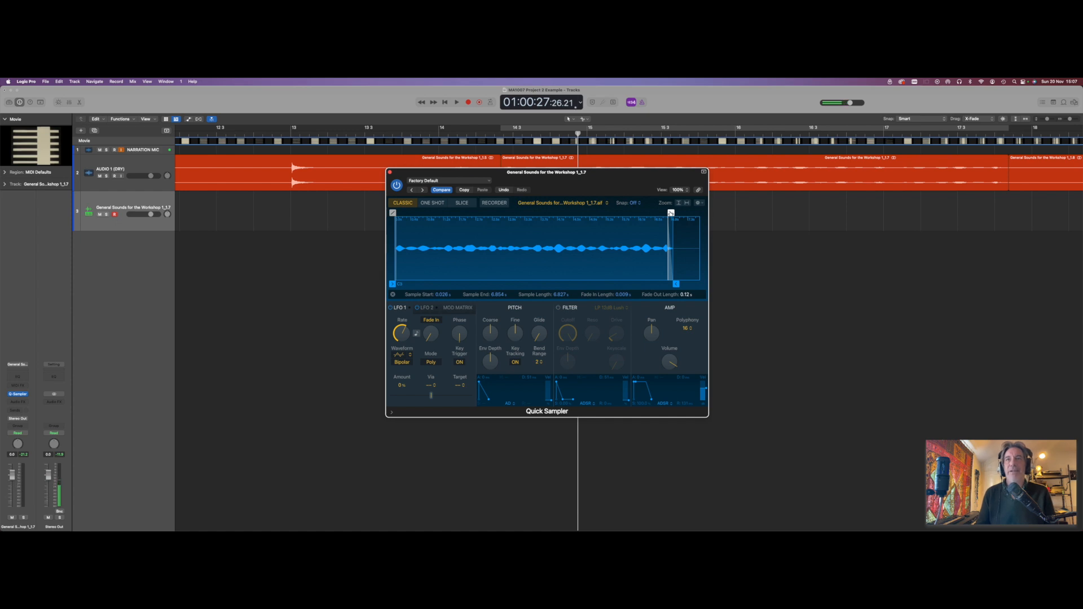
# - Apply Auto-Loop to the sample in Quick Sampler
pyautogui.click(670, 212)
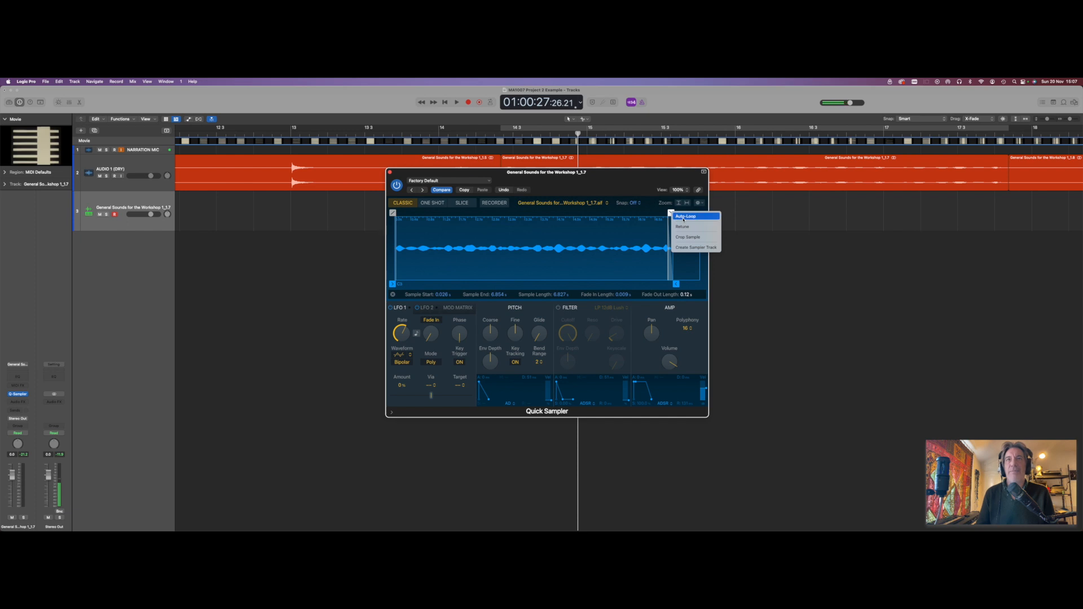
pyautogui.click(683, 217)
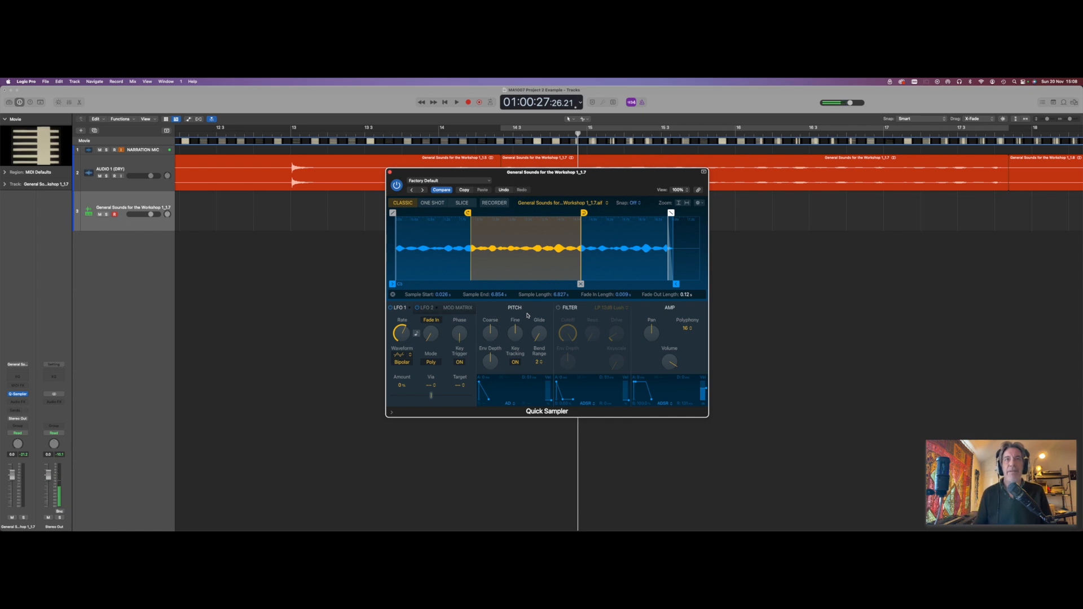
pyautogui.moveTo(483, 333)
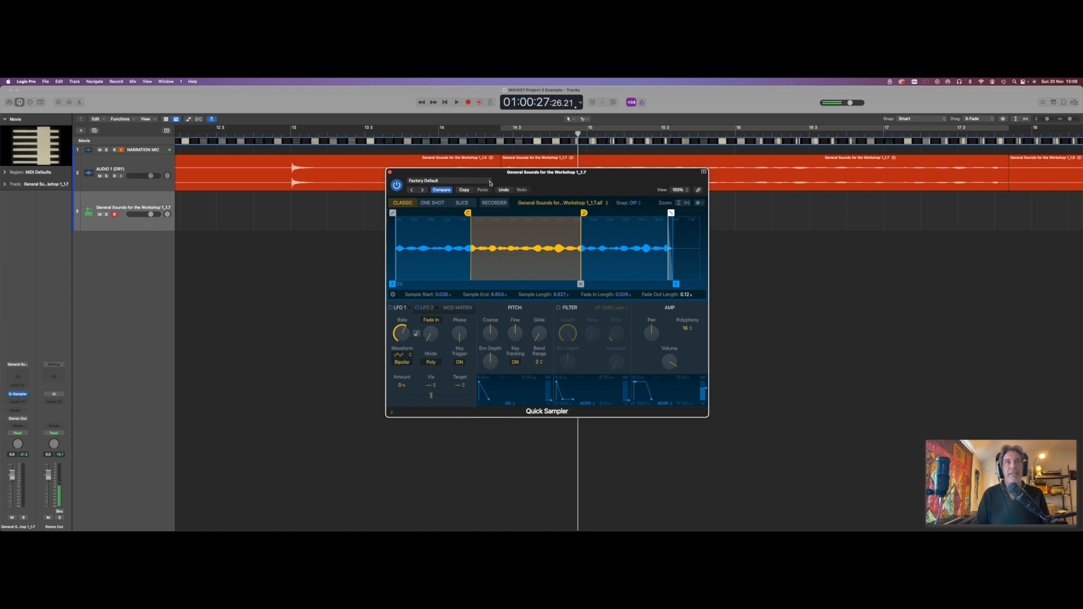
# - Save the Quick Sampler setting as "Wine Glass Synth" and close the plug-in window
pyautogui.click(490, 182)
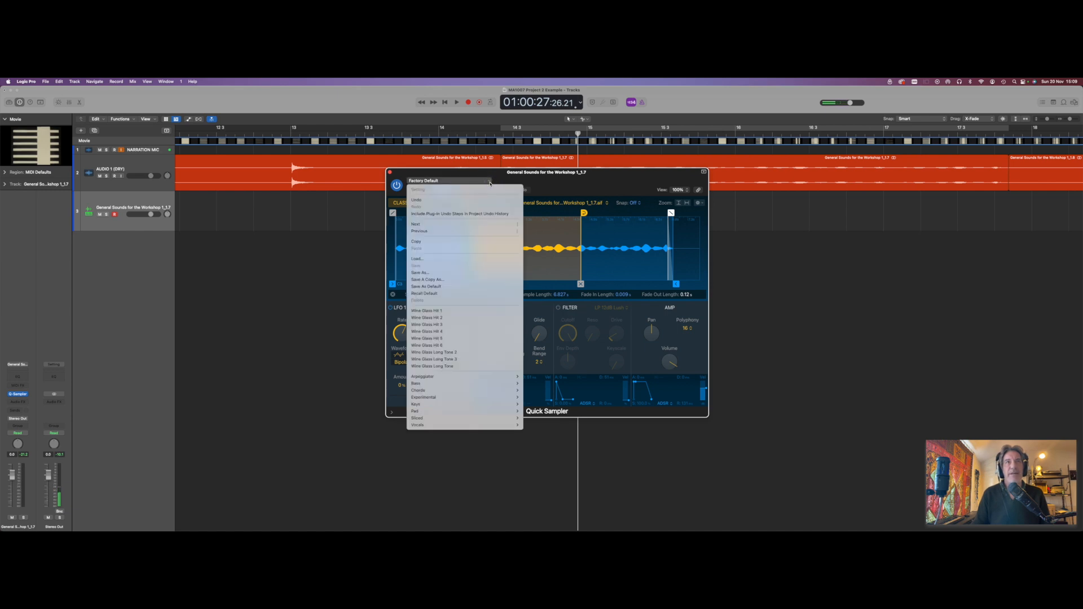
pyautogui.click(484, 273)
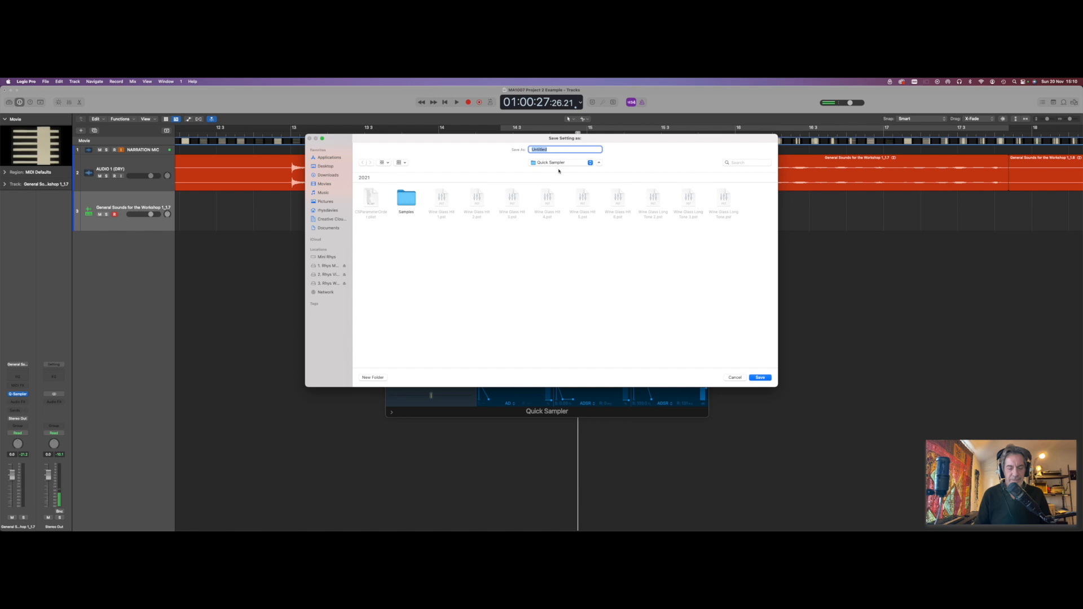
pyautogui.write('Wine Glass Synth')
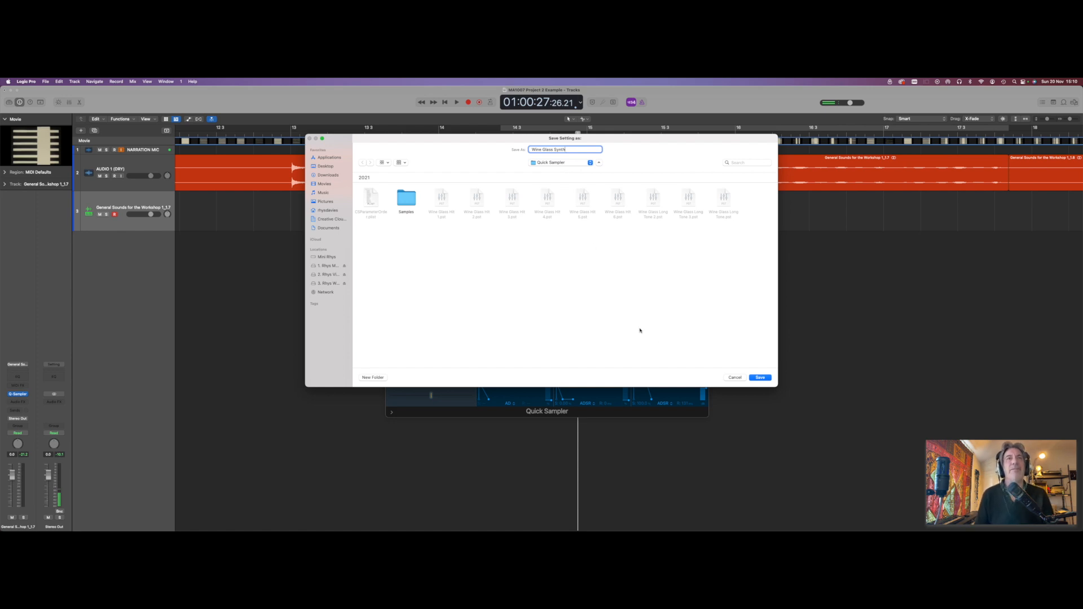
pyautogui.click(759, 377)
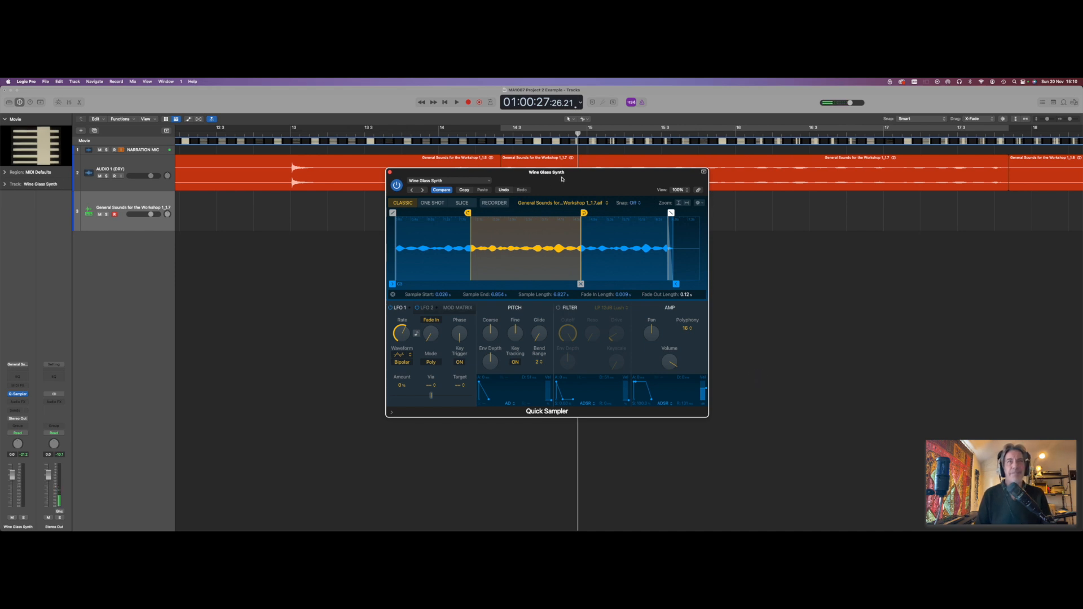
pyautogui.click(390, 173)
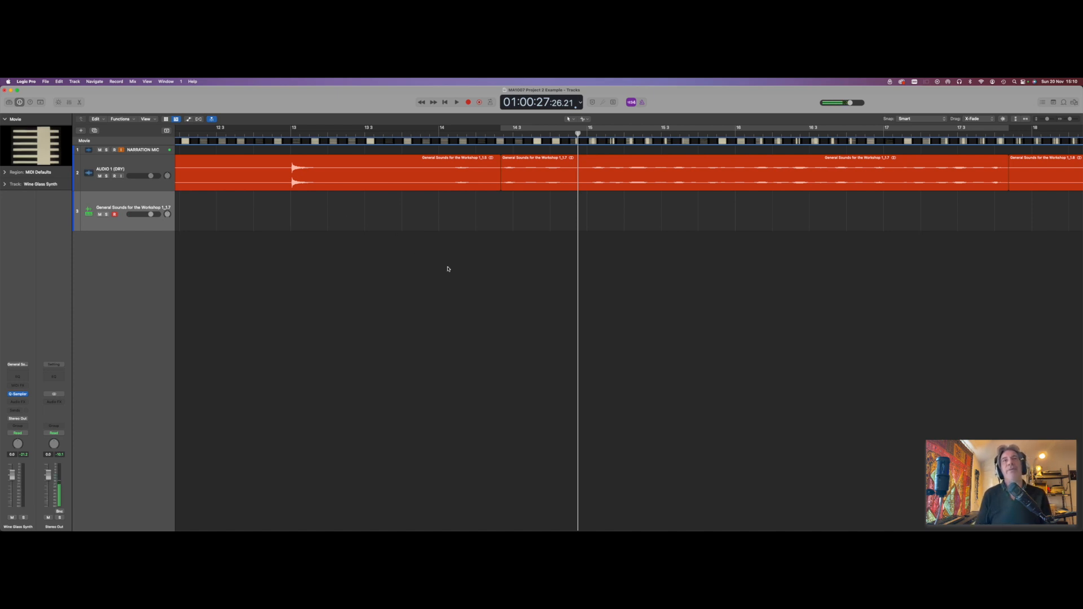
# - Split the AUDIO 1 region immediately before and after the first hit at bar 3
pyautogui.hscroll(-10, 448, 270)
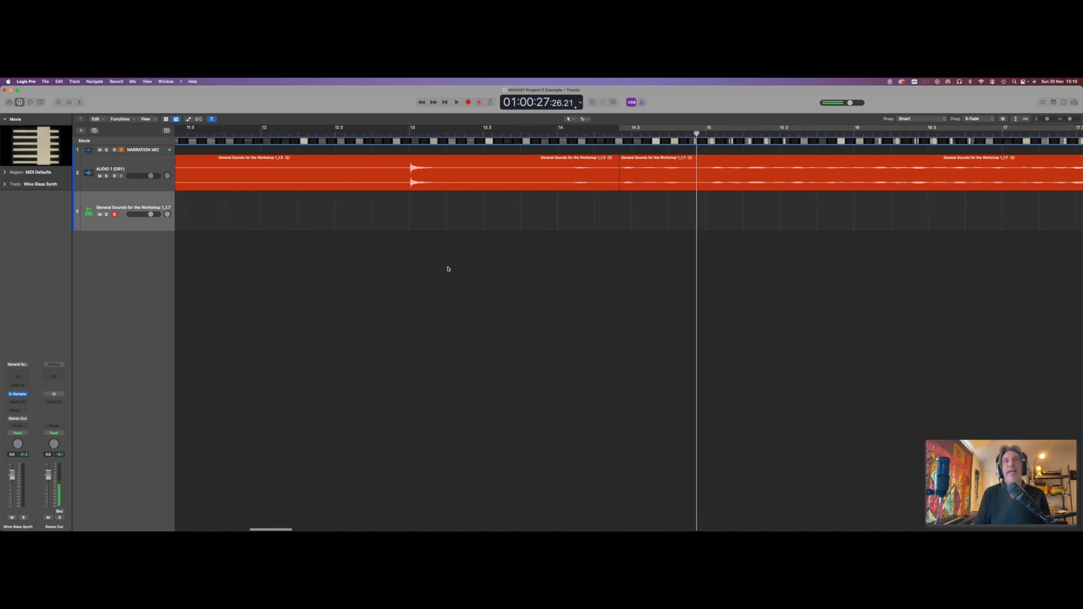
pyautogui.hscroll(-5, 507, 269)
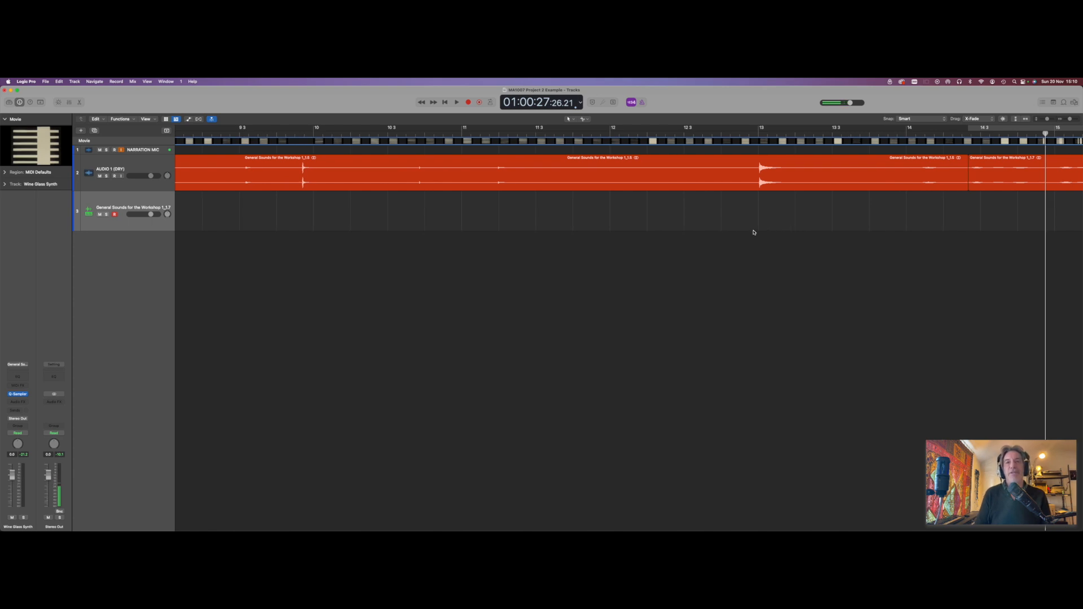
pyautogui.moveTo(1071, 119); pyautogui.dragTo(1067, 121)
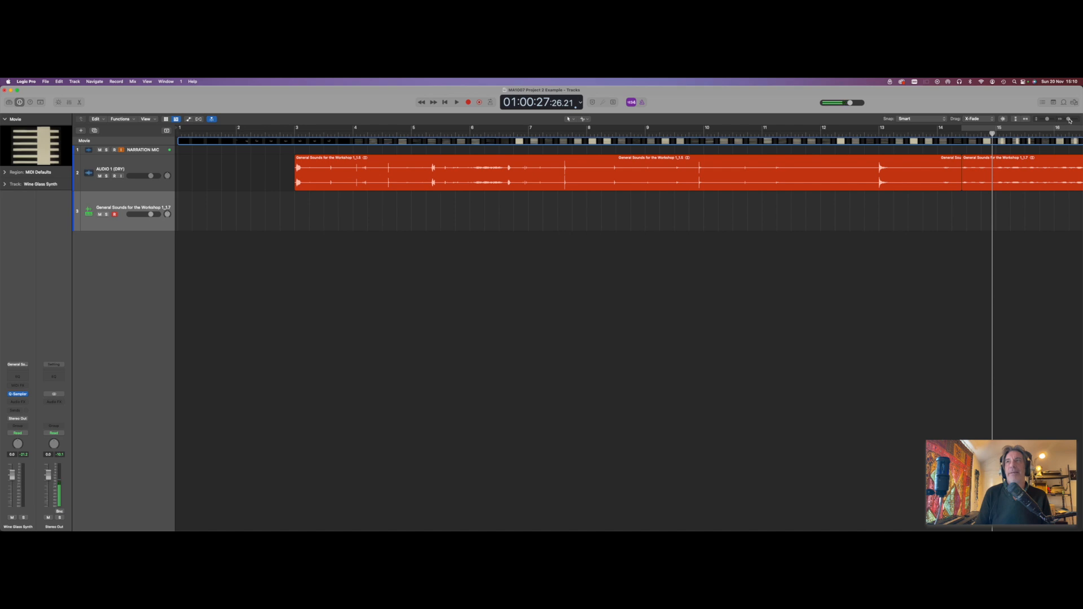
pyautogui.moveTo(1068, 119); pyautogui.dragTo(1070, 120)
pyautogui.hscroll(-10, 774, 176)
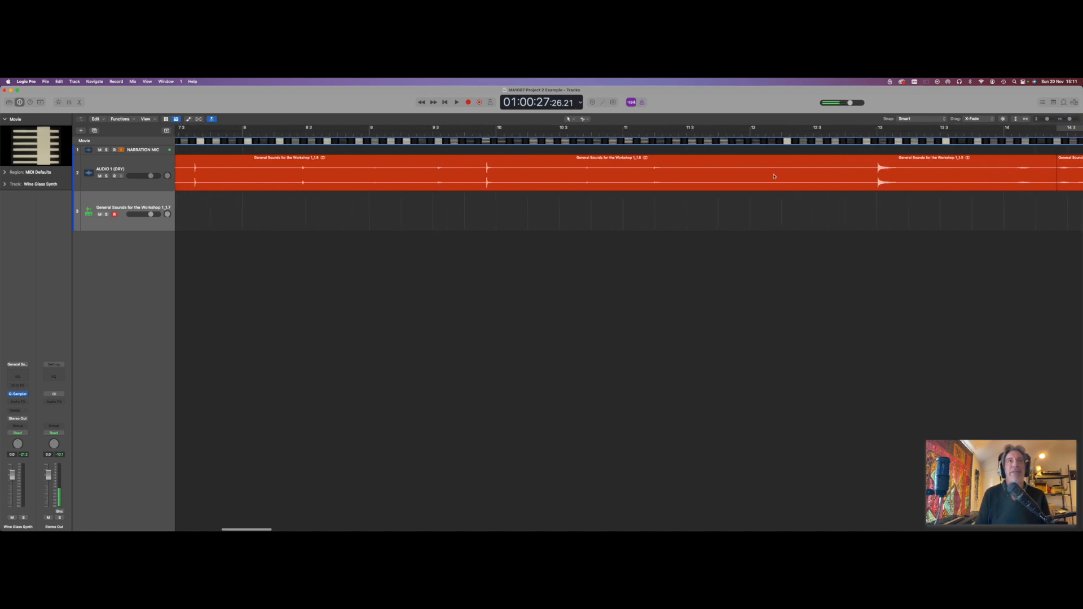
pyautogui.hscroll(-6, 774, 176)
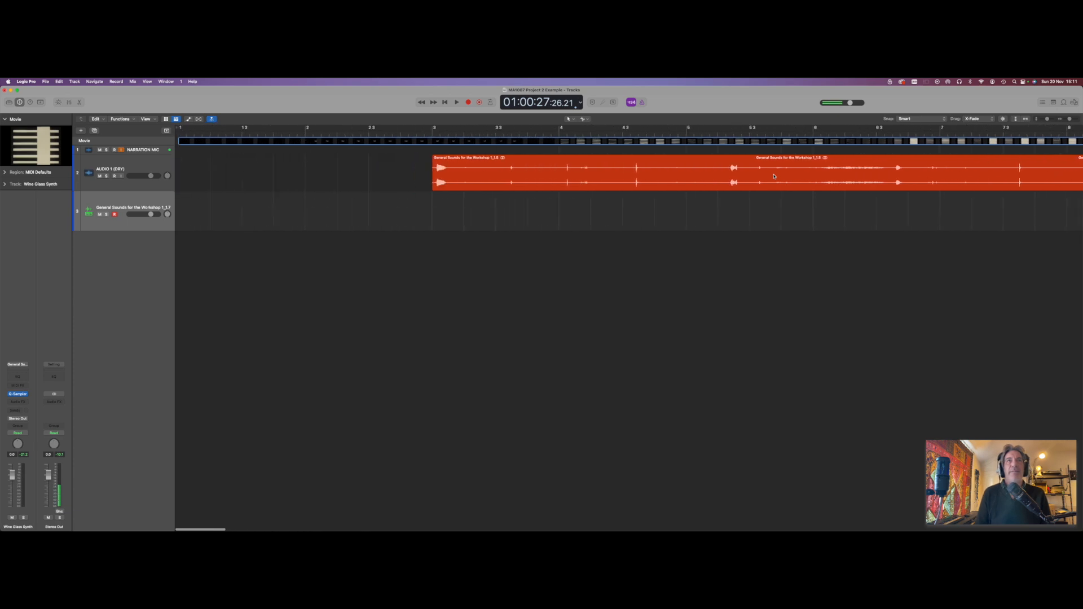
pyautogui.click(434, 176)
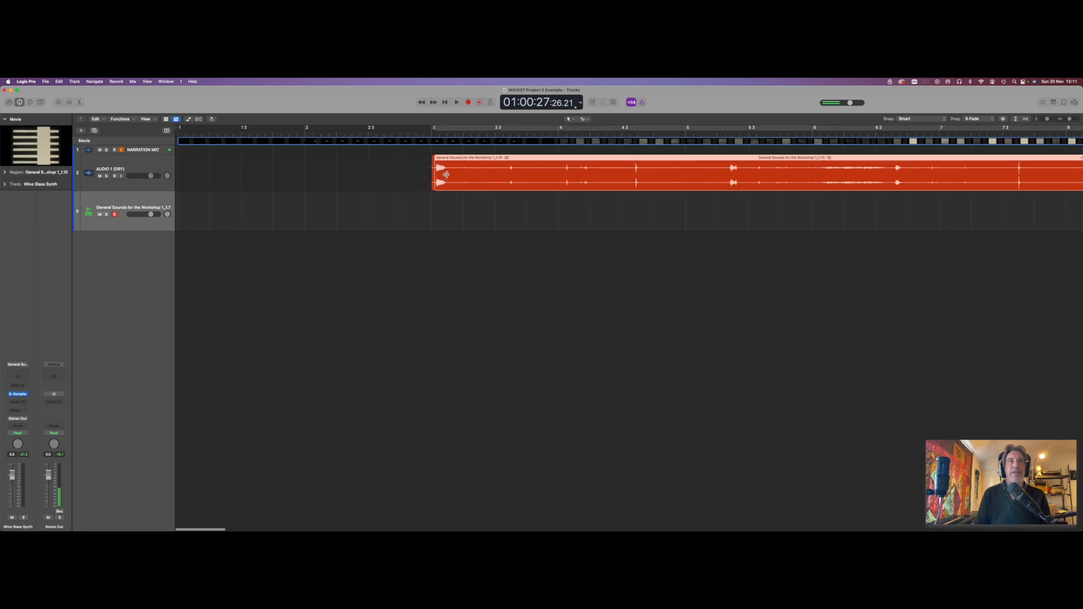
pyautogui.keyDown('super'); pyautogui.click(447, 175); pyautogui.keyUp('super')
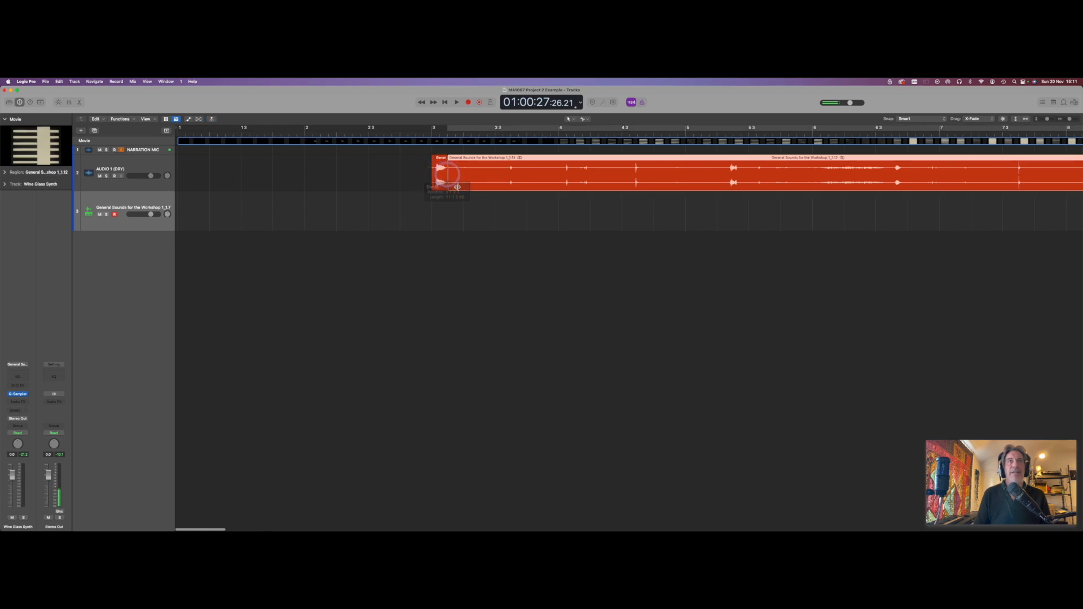
# - Split the AUDIO 1 region around the short hit just after 3 3 and the one just after bar 4
pyautogui.keyDown('super'); pyautogui.click(509, 170); pyautogui.keyUp('super')
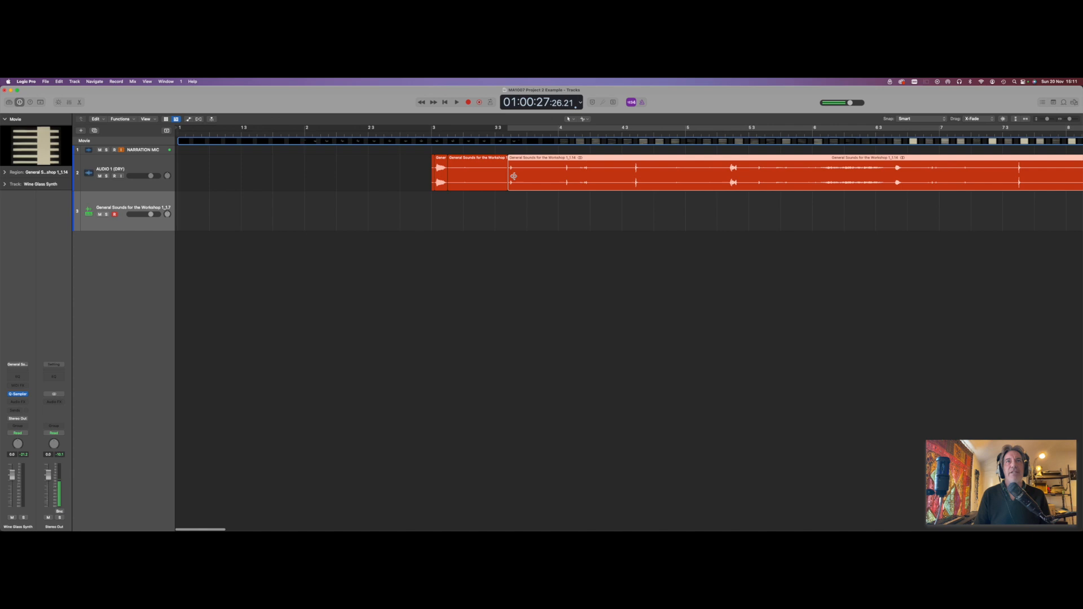
pyautogui.keyDown('super'); pyautogui.click(515, 176); pyautogui.keyUp('super')
pyautogui.keyDown('super'); pyautogui.click(564, 174); pyautogui.keyUp('super')
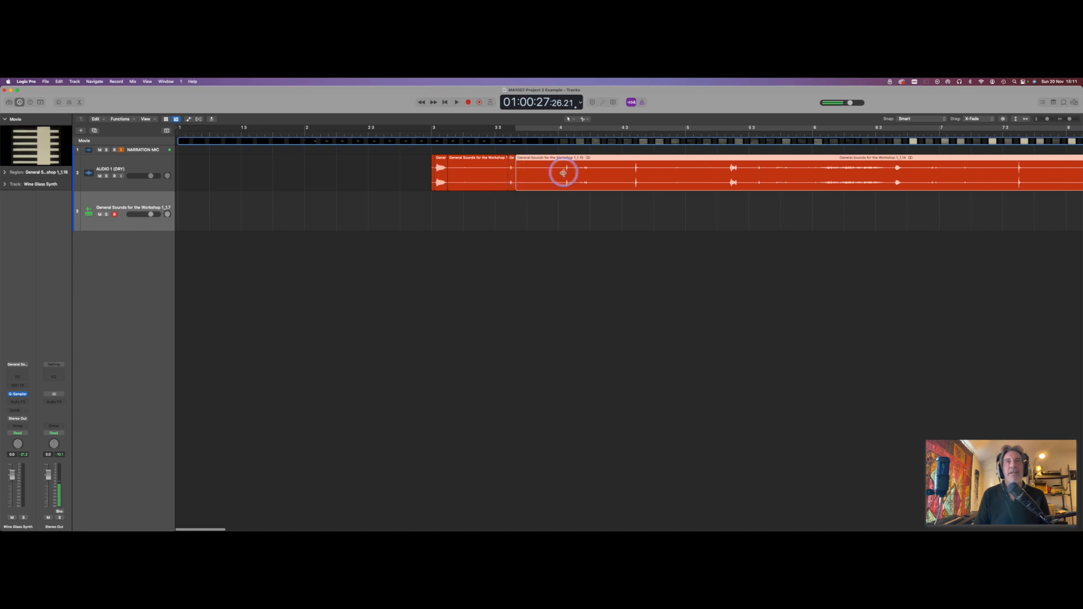
pyautogui.keyDown('super'); pyautogui.click(571, 174); pyautogui.keyUp('super')
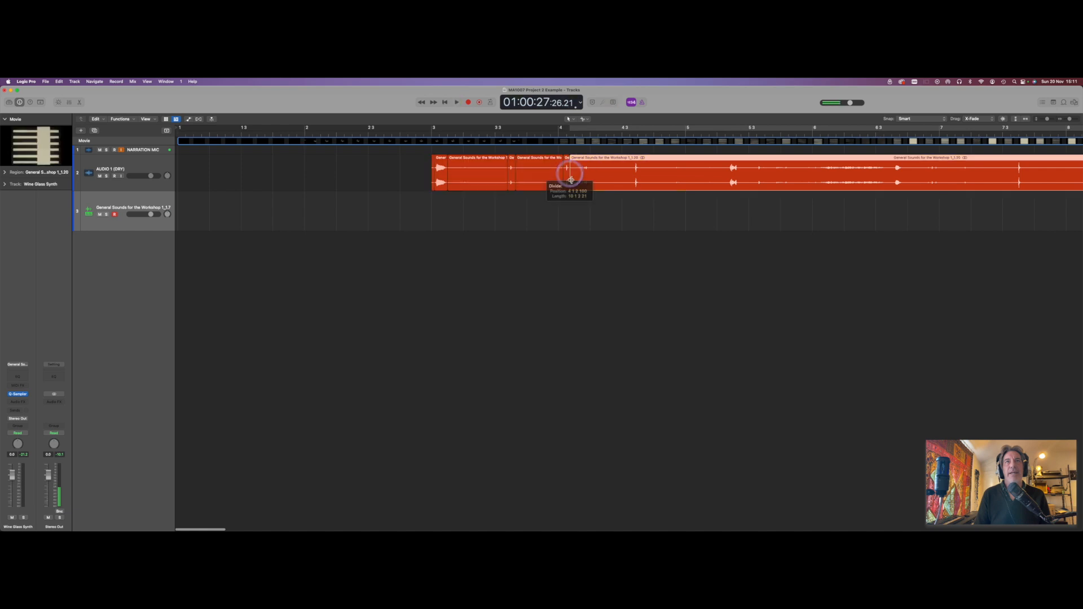
# - Split the AUDIO 1 region around the short hit just after bar 4 1 and around the hit just after 4 3
pyautogui.keyDown('super'); pyautogui.click(579, 176); pyautogui.keyUp('super')
pyautogui.keyDown('super'); pyautogui.click(590, 176); pyautogui.keyUp('super')
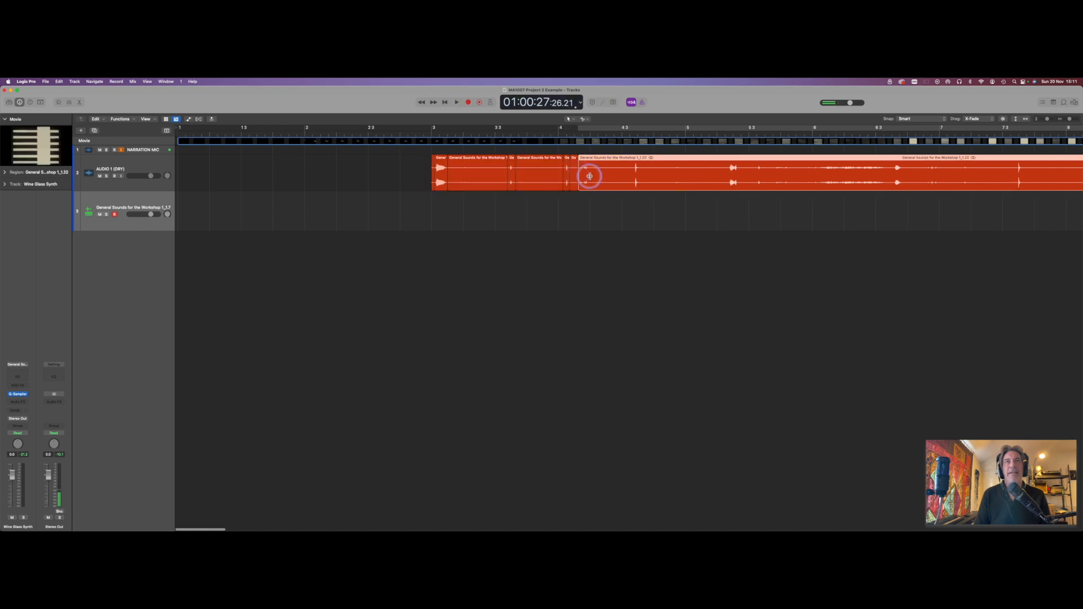
pyautogui.keyDown('super'); pyautogui.click(634, 181); pyautogui.keyUp('super')
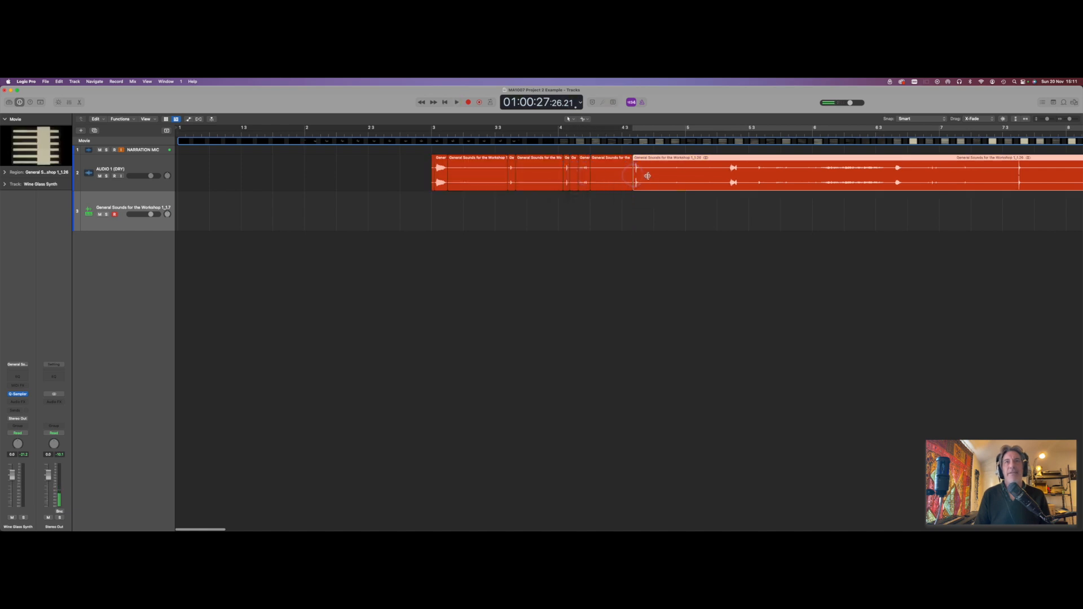
pyautogui.keyDown('super'); pyautogui.click(646, 175); pyautogui.keyUp('super')
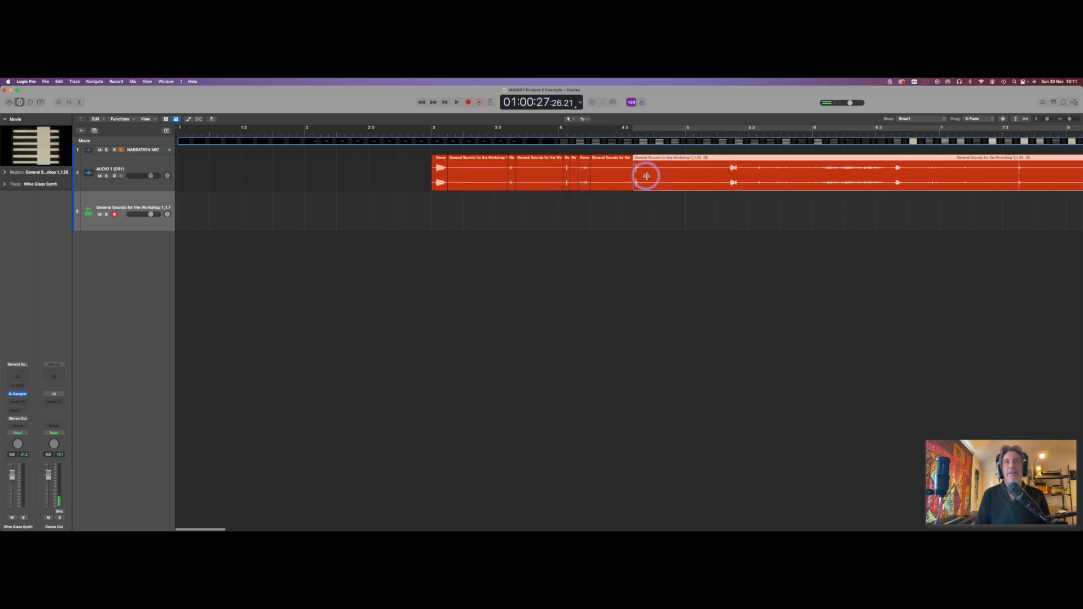
# - Split the AUDIO 1 region immediately before and after each of the three hits around 5 3
pyautogui.keyDown('super'); pyautogui.click(726, 175); pyautogui.keyUp('super')
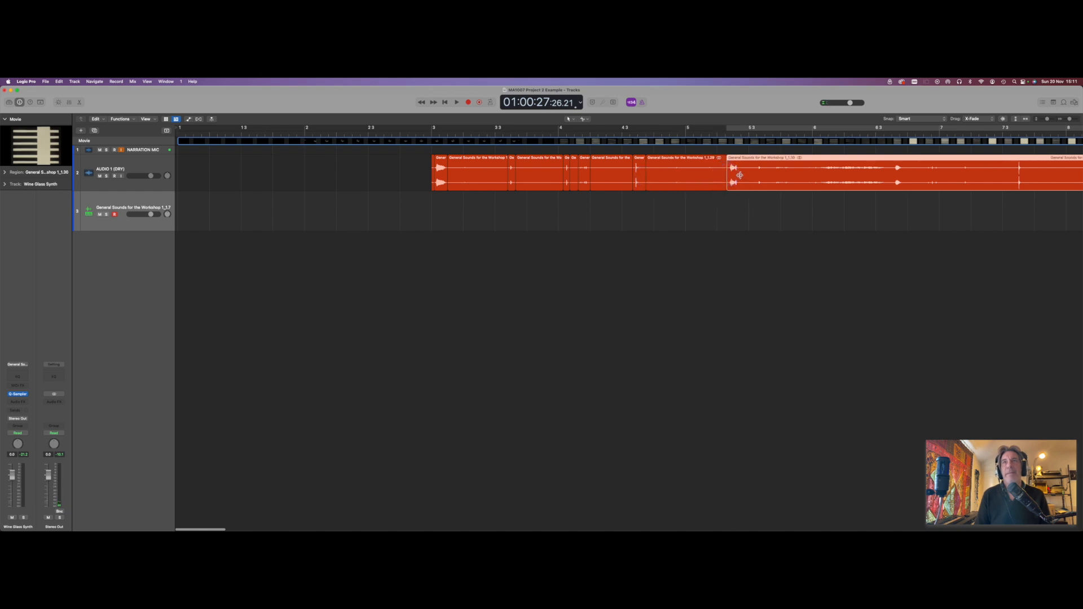
pyautogui.keyDown('super'); pyautogui.click(741, 175); pyautogui.keyUp('super')
pyautogui.keyDown('super'); pyautogui.click(755, 176); pyautogui.keyUp('super')
pyautogui.keyDown('super'); pyautogui.click(765, 176); pyautogui.keyUp('super')
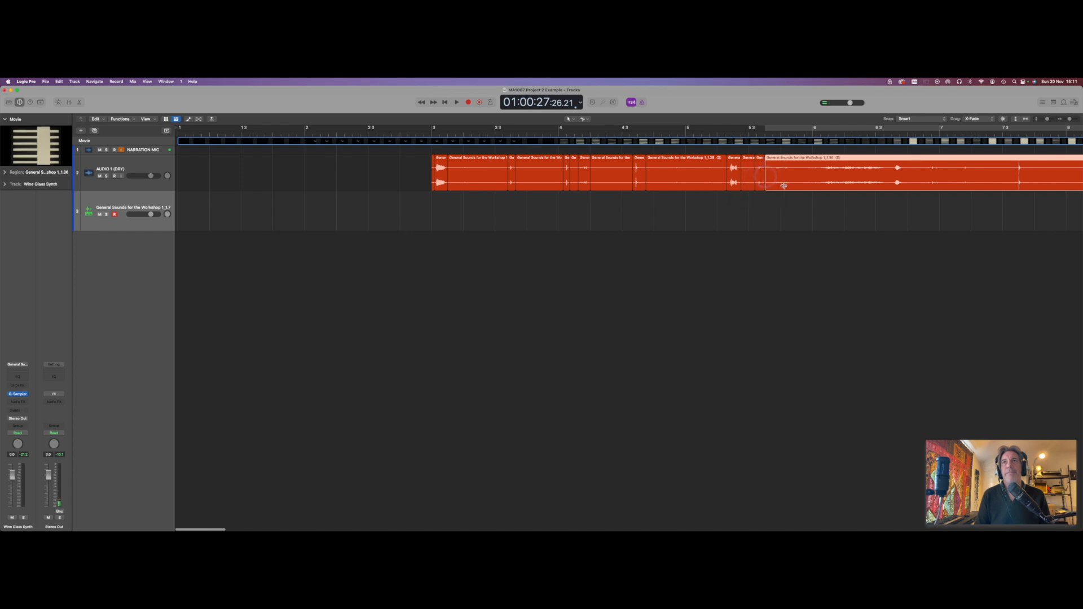
pyautogui.keyDown('super'); pyautogui.click(773, 174); pyautogui.keyUp('super')
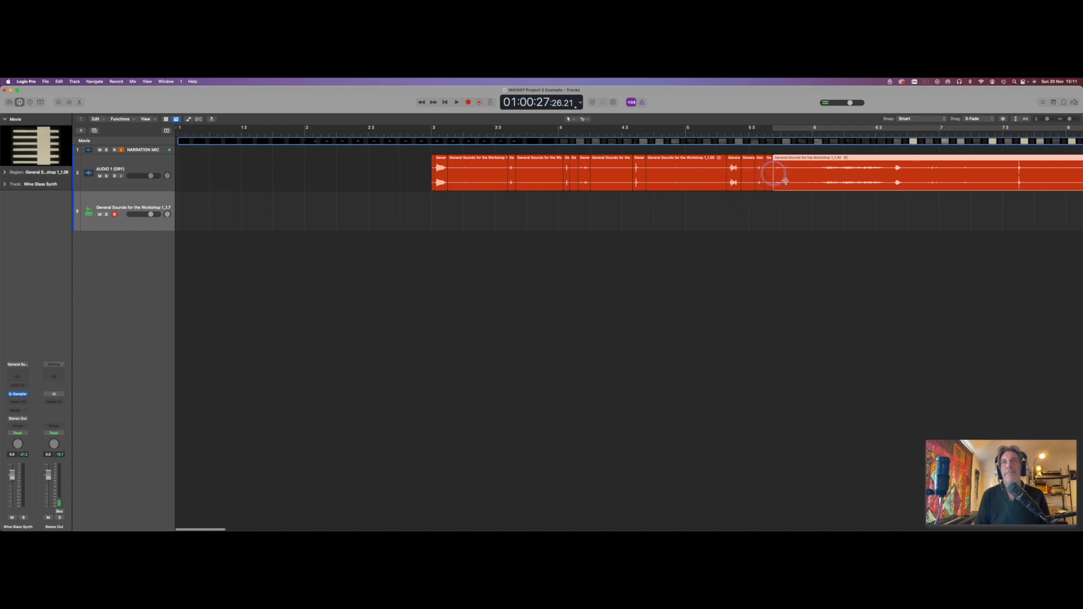
pyautogui.keyDown('super'); pyautogui.click(790, 175); pyautogui.keyUp('super')
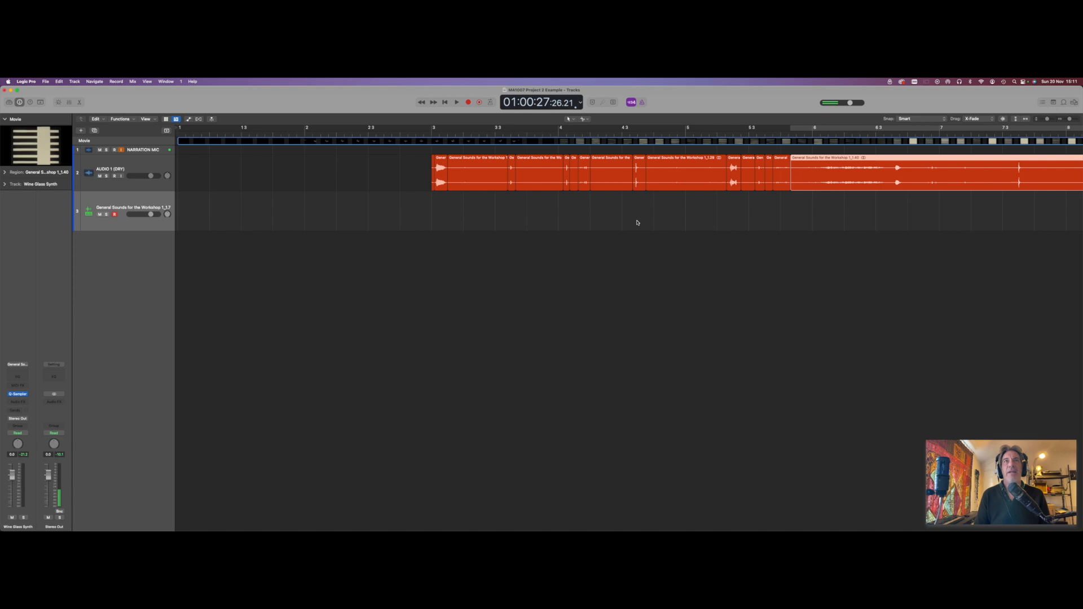
# - Delete the silent region following the first hit at bar 3 and trim the start of that hit's region
pyautogui.click(482, 182)
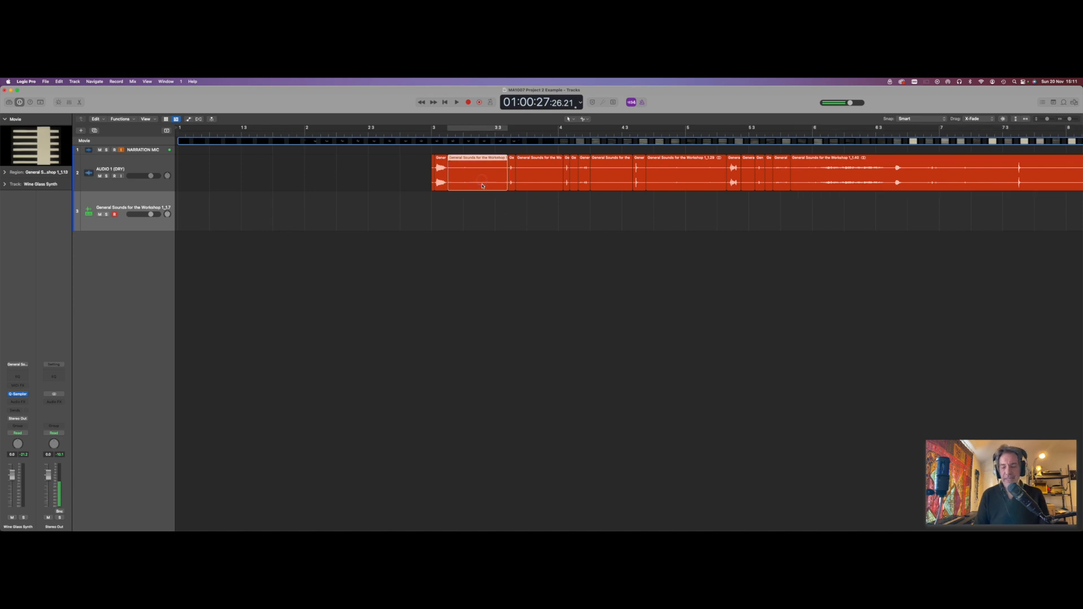
pyautogui.press('Delete')
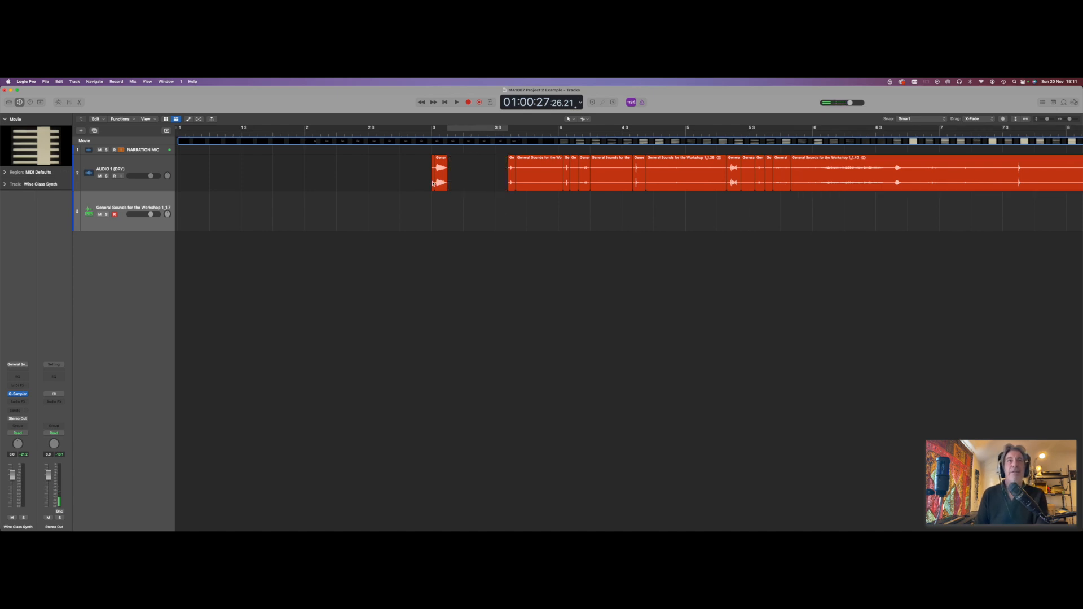
pyautogui.moveTo(433, 184); pyautogui.dragTo(436, 184)
# - Delete the silent regions between the 3 3 hit and the 4 3 hit, keeping the two short hits after bar 4
pyautogui.click(541, 185)
pyautogui.press('Delete')
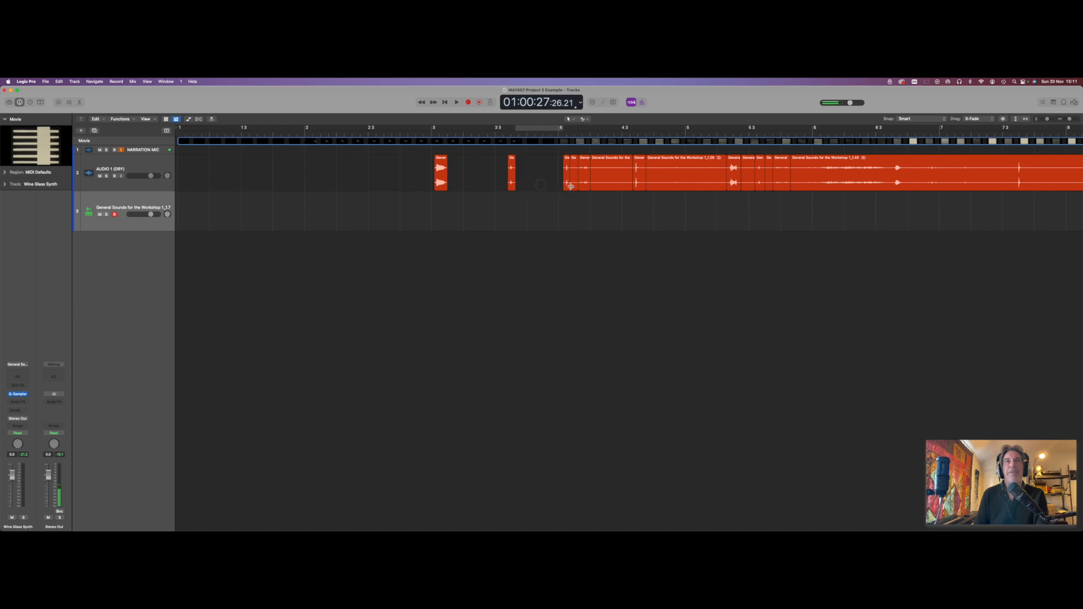
pyautogui.click(573, 185)
pyautogui.press('Delete')
pyautogui.click(616, 187)
pyautogui.press('Delete')
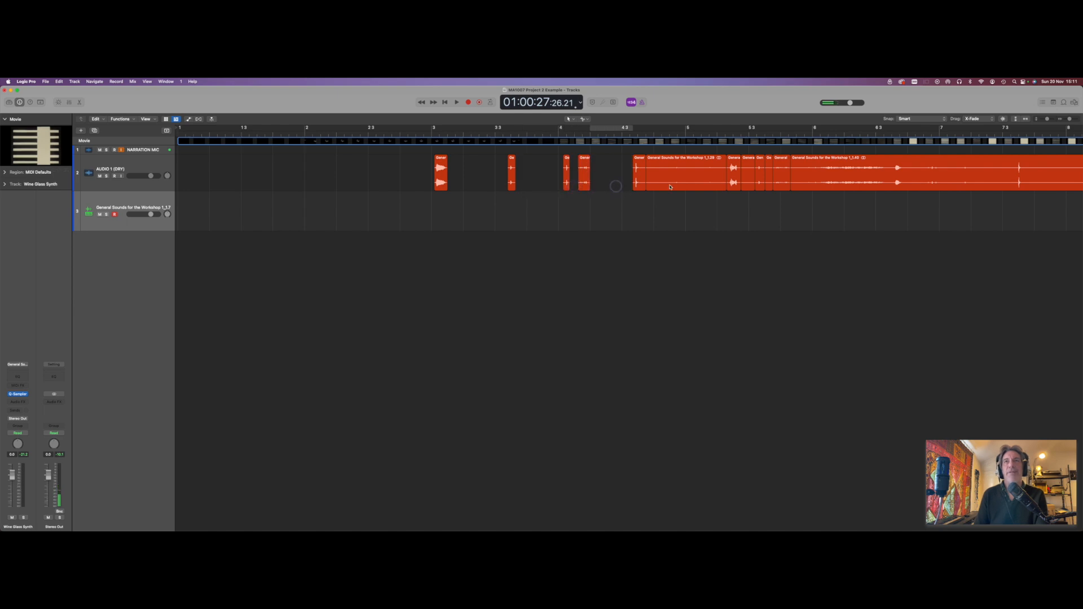
# - Delete the silent region after the 4 3 hit and the two short silent regions between the hits around 5 3
pyautogui.click(670, 187)
pyautogui.press('Delete')
pyautogui.click(748, 184)
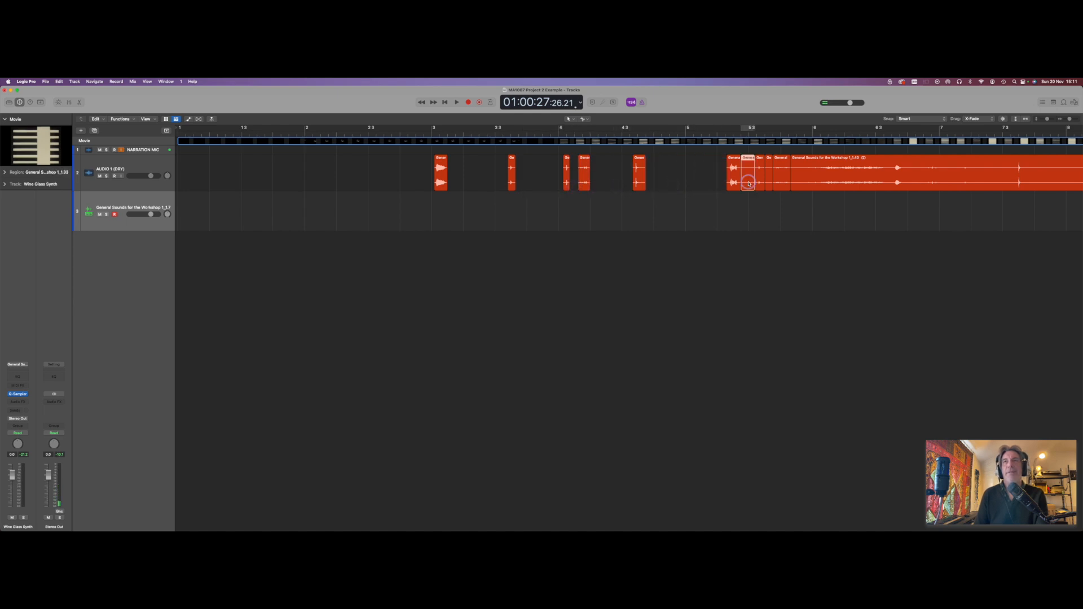
pyautogui.press('Delete')
pyautogui.click(769, 183)
pyautogui.press('Delete')
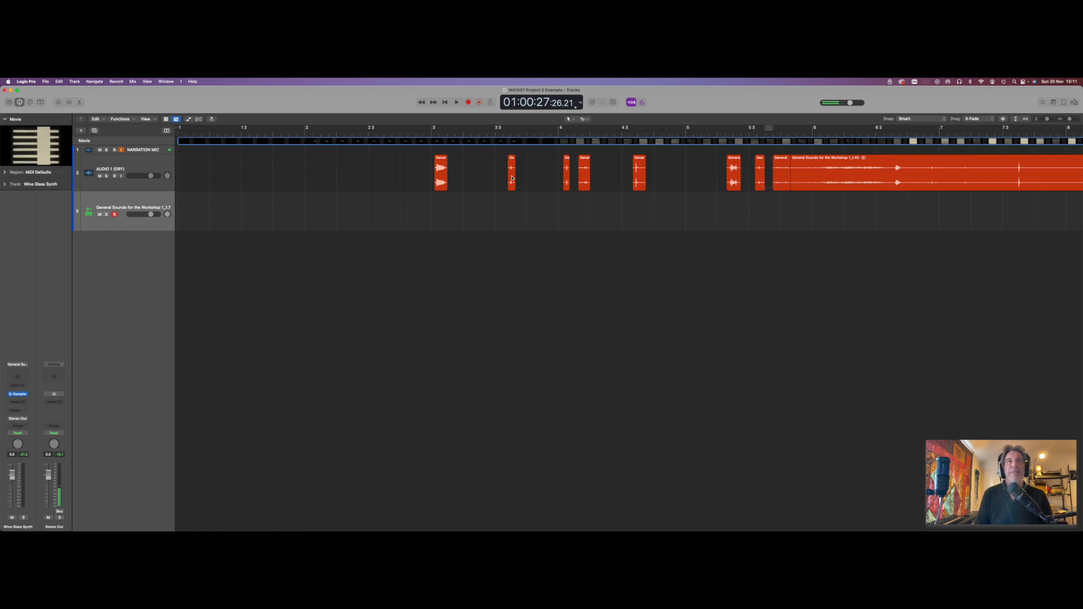
# - Move the seven remaining hit regions earlier on AUDIO 1, in order and closely spaced, from the first hit to just past bar 4
pyautogui.moveTo(512, 179); pyautogui.dragTo(459, 179)
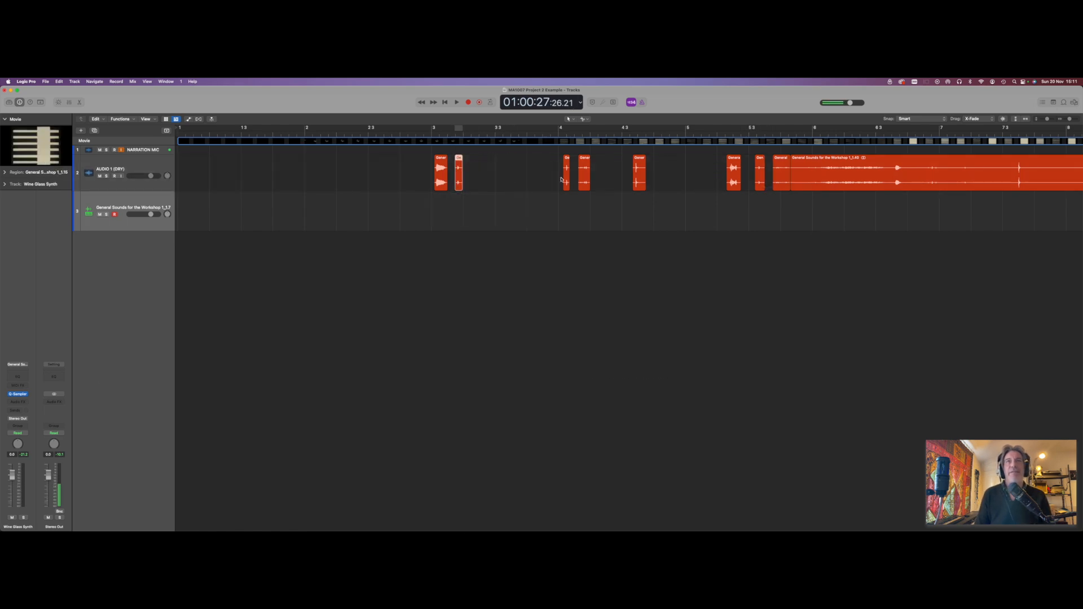
pyautogui.moveTo(566, 178); pyautogui.dragTo(472, 175)
pyautogui.moveTo(584, 179); pyautogui.dragTo(489, 178)
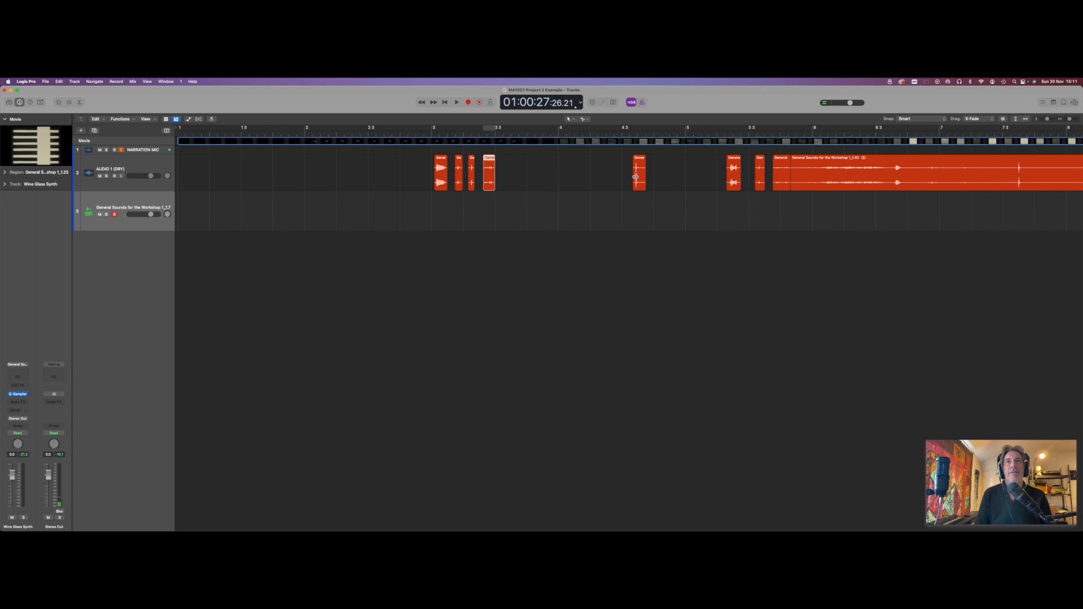
pyautogui.moveTo(636, 177); pyautogui.dragTo(507, 175)
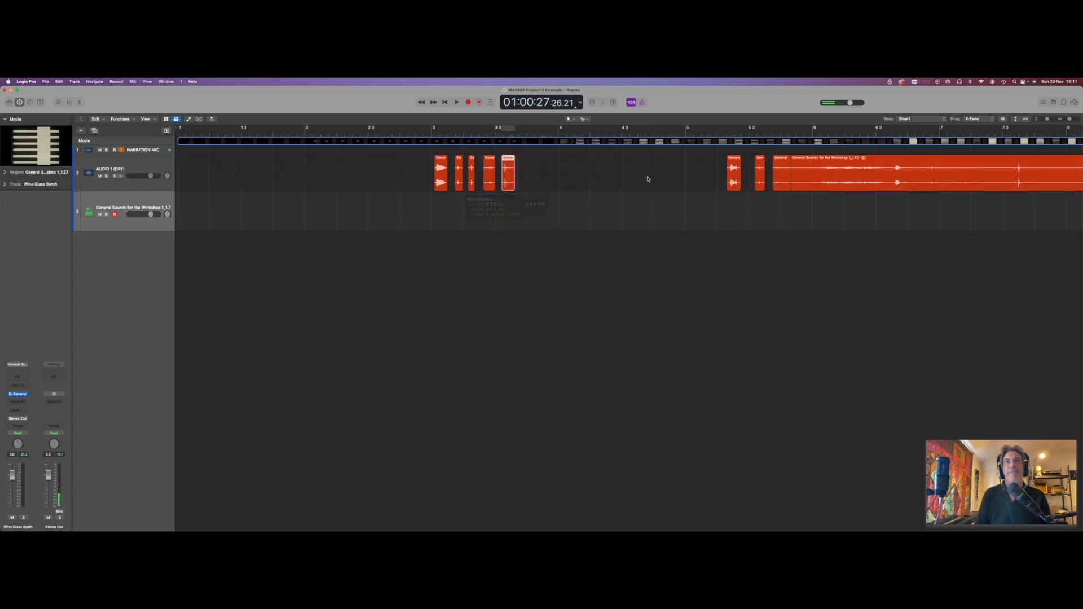
pyautogui.moveTo(731, 178); pyautogui.dragTo(492, 178)
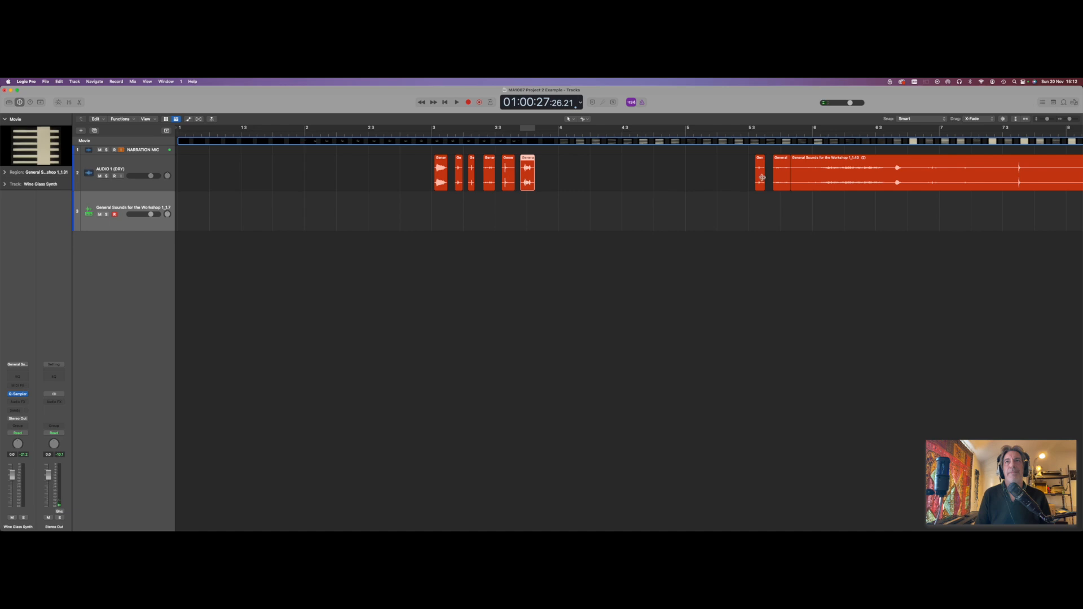
pyautogui.moveTo(760, 176); pyautogui.dragTo(545, 169)
pyautogui.moveTo(779, 181); pyautogui.dragTo(563, 173)
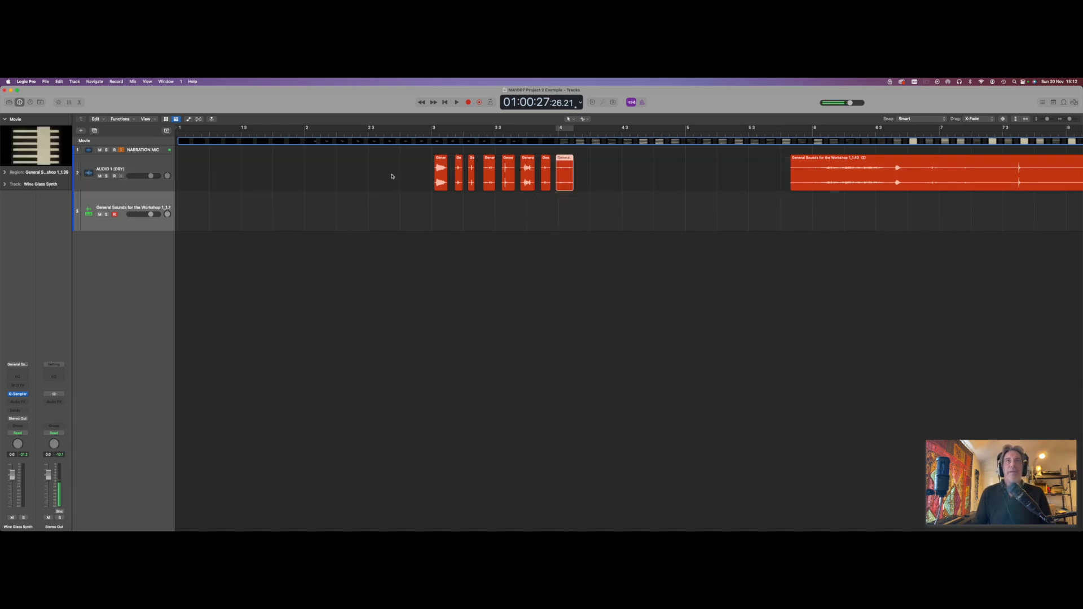
# - Create a new Sampler (Chromatic Map) instrument track from the eight hit regions on AUDIO 1
pyautogui.moveTo(391, 174); pyautogui.dragTo(636, 197)
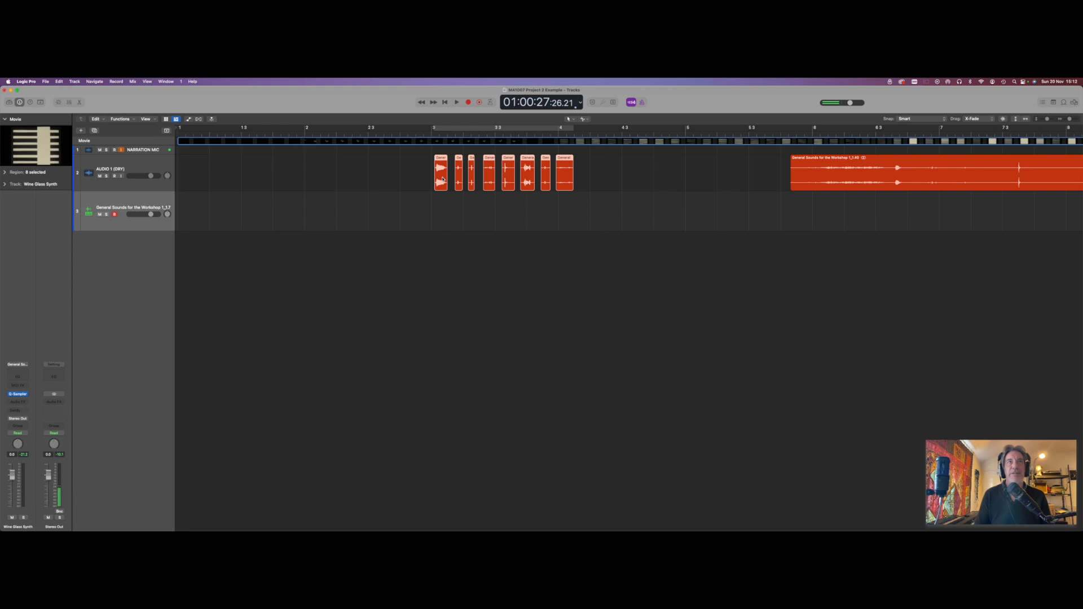
pyautogui.moveTo(443, 179); pyautogui.dragTo(145, 248)
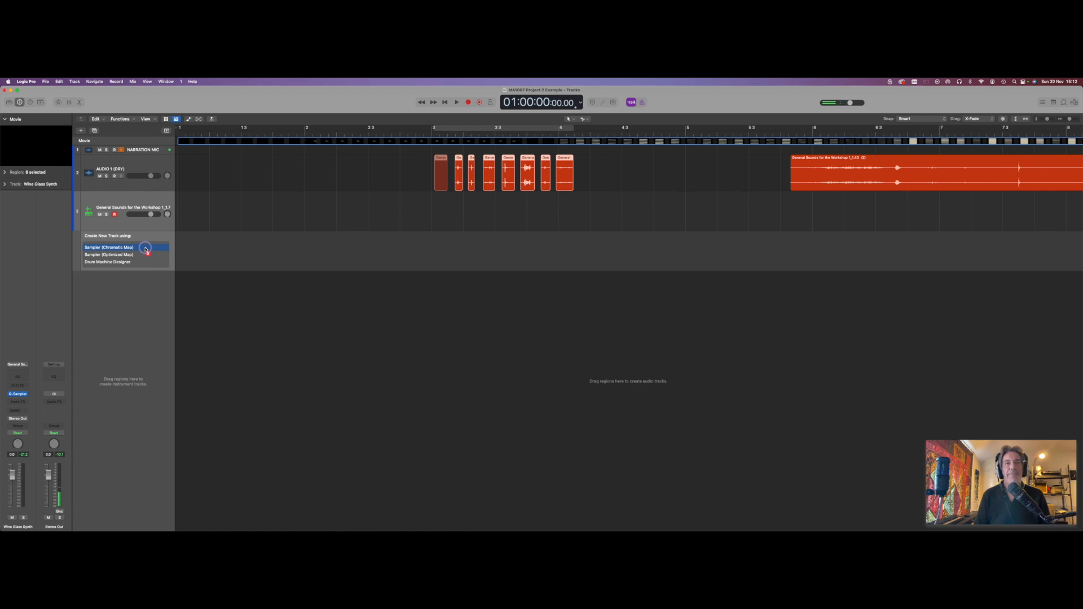
pyautogui.moveTo(145, 249); pyautogui.dragTo(145, 250)
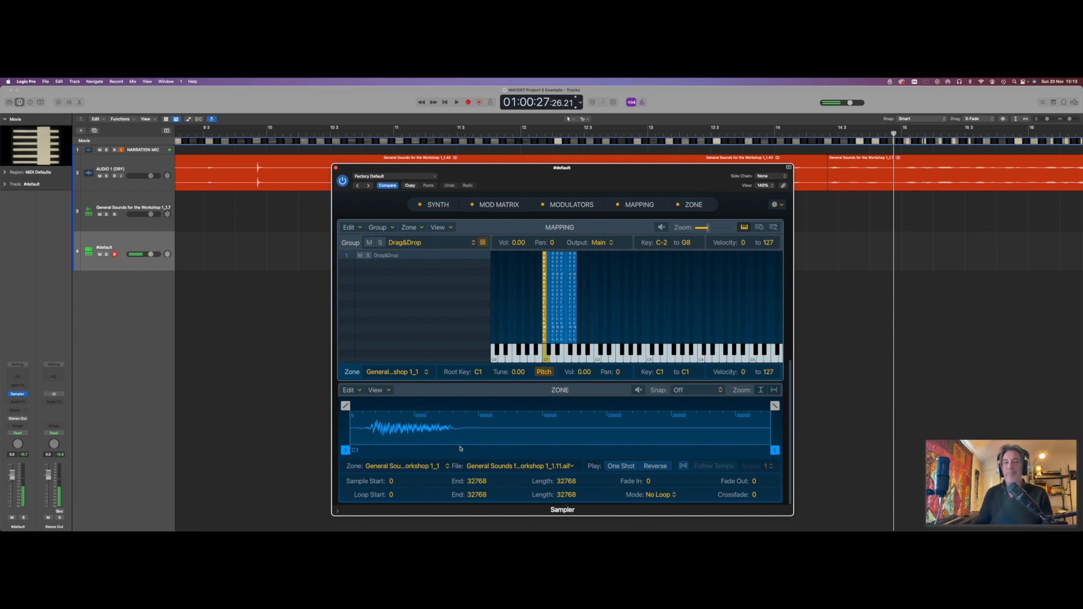
# - Trim the C1 zone to its hit with a sample start of 1549 and an end of 8156
pyautogui.moveTo(346, 451); pyautogui.dragTo(370, 451)
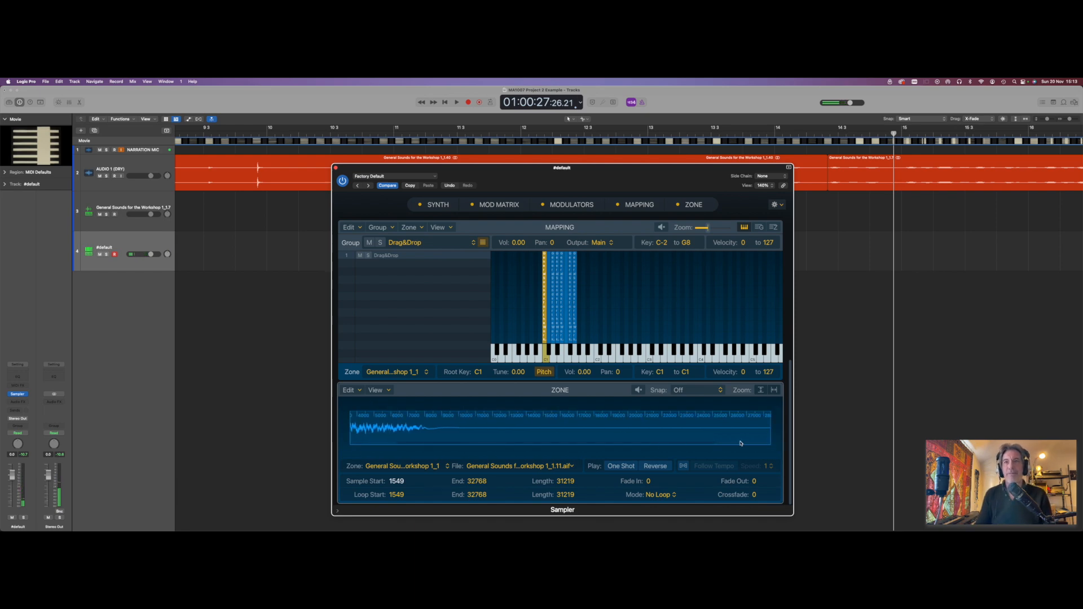
pyautogui.hscroll(3, 708, 441)
pyautogui.hscroll(-4, 745, 443)
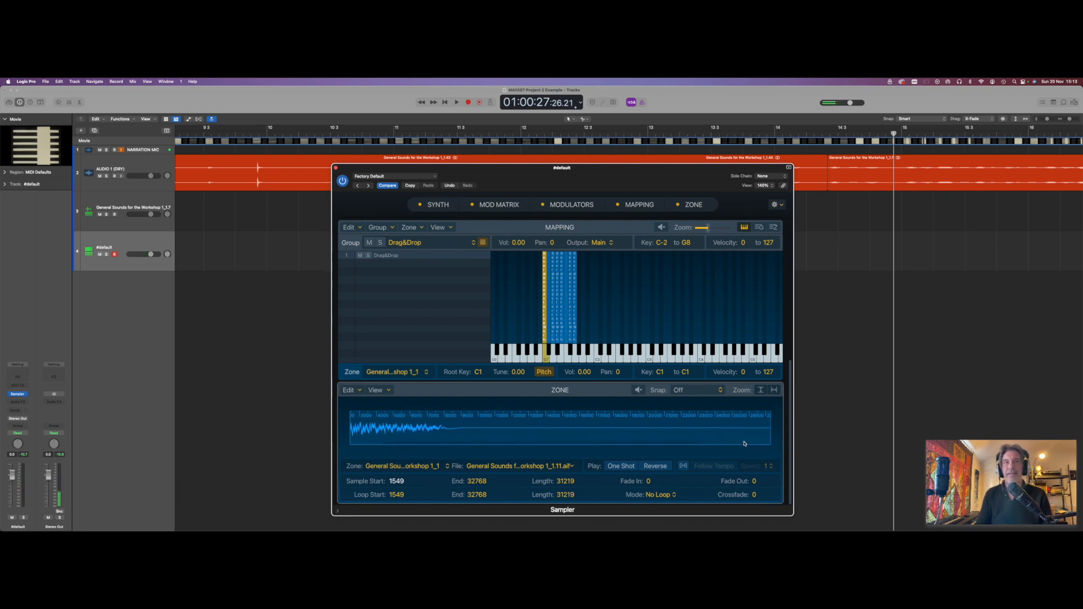
pyautogui.hscroll(4, 744, 443)
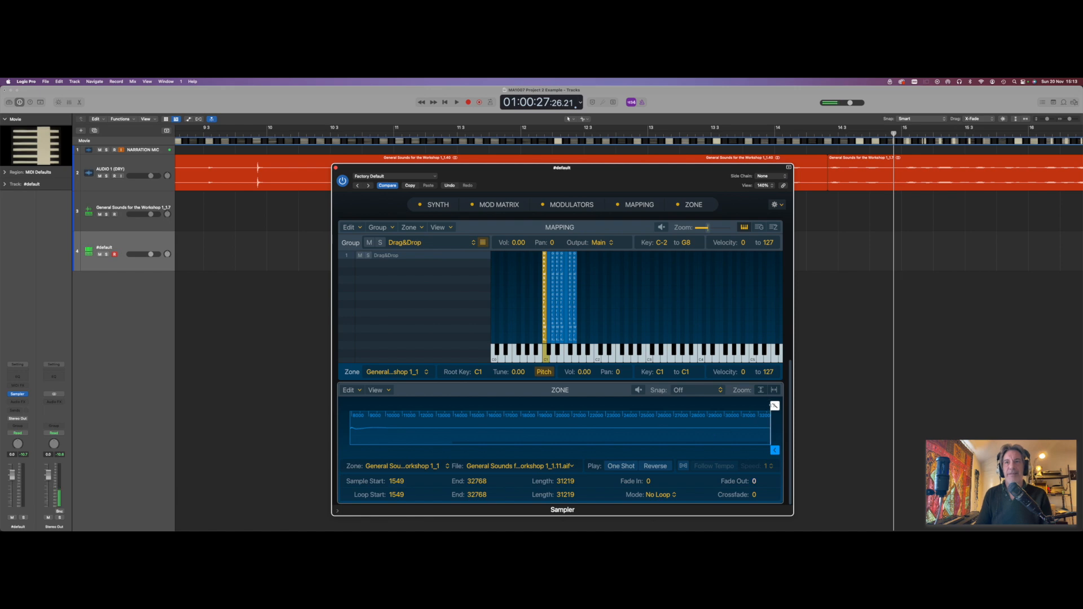
pyautogui.moveTo(773, 404)
pyautogui.mouseDown()
pyautogui.moveTo(464, 399)
pyautogui.moveTo(777, 422)
pyautogui.moveTo(385, 427)
pyautogui.mouseUp()
pyautogui.hscroll(-3, 394, 430)
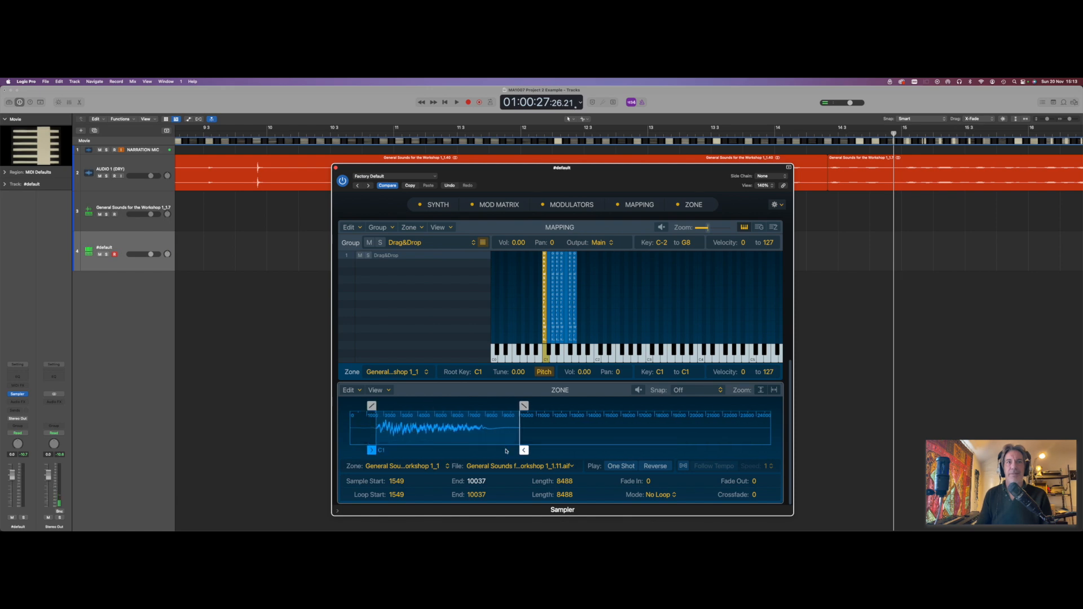
pyautogui.moveTo(524, 449); pyautogui.dragTo(492, 450)
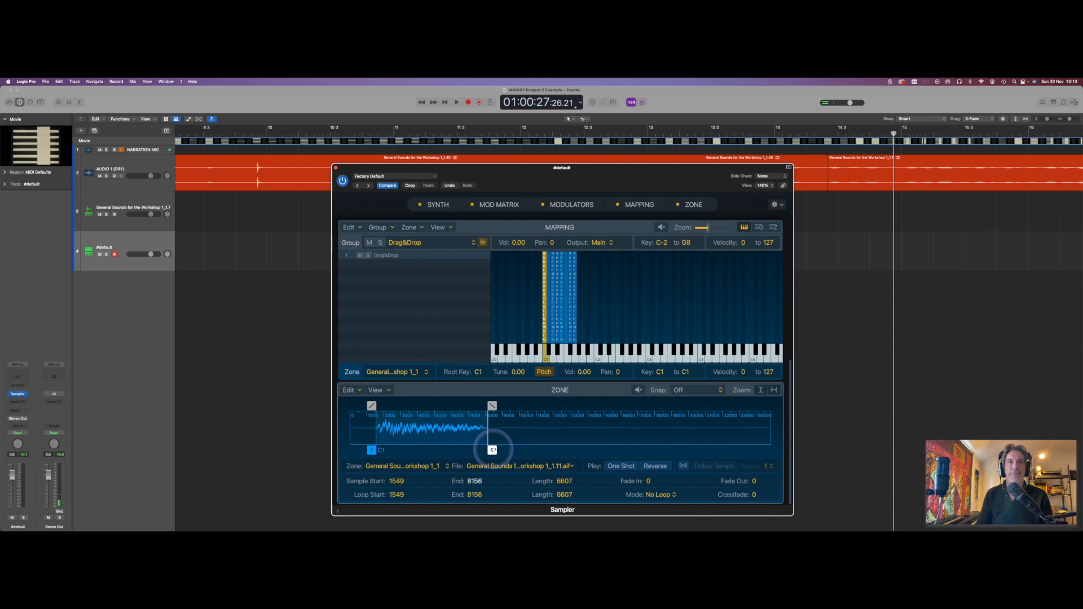
# - Add a fade-out of 231 to the end of the C1 zone
pyautogui.moveTo(492, 406); pyautogui.dragTo(490, 406)
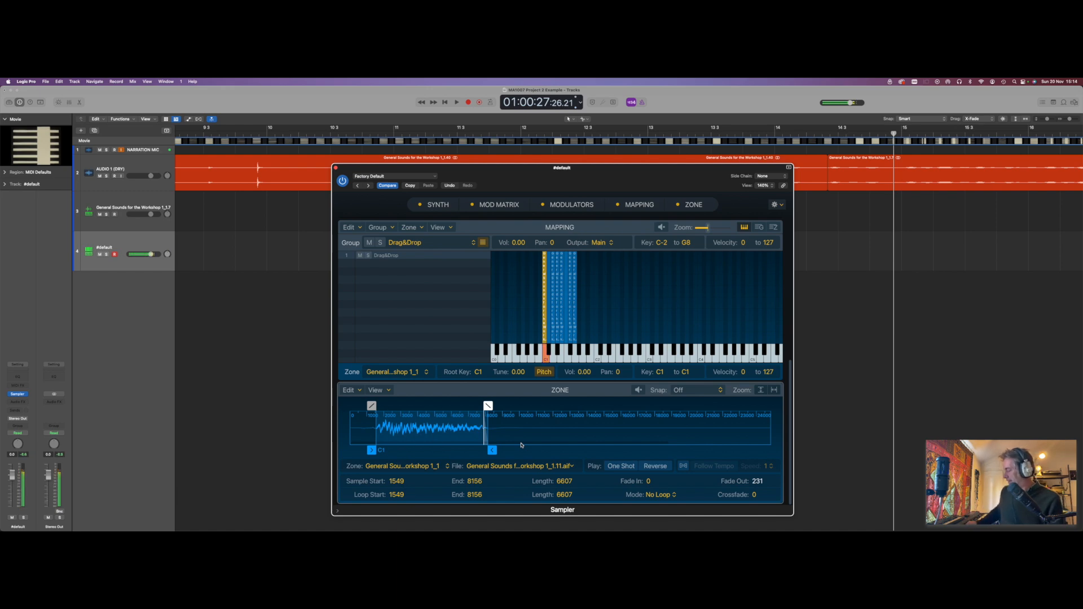
pyautogui.scroll(-1, 521, 446)
pyautogui.scroll(-2, 521, 446)
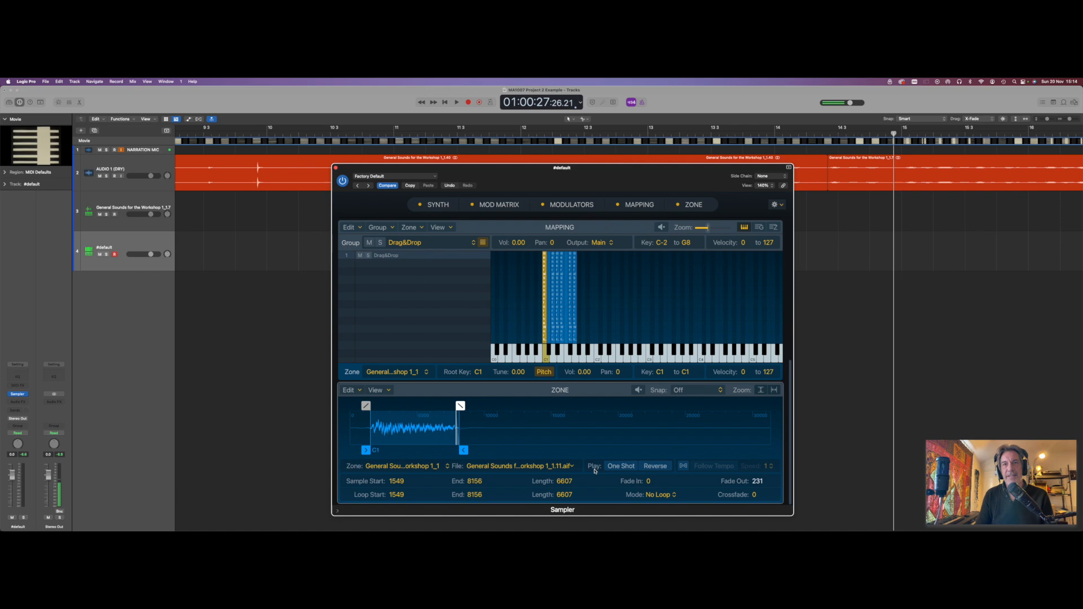
# - Try reversed playback on the C1 zone, return it to forward playback, and set it to One Shot
pyautogui.click(652, 467)
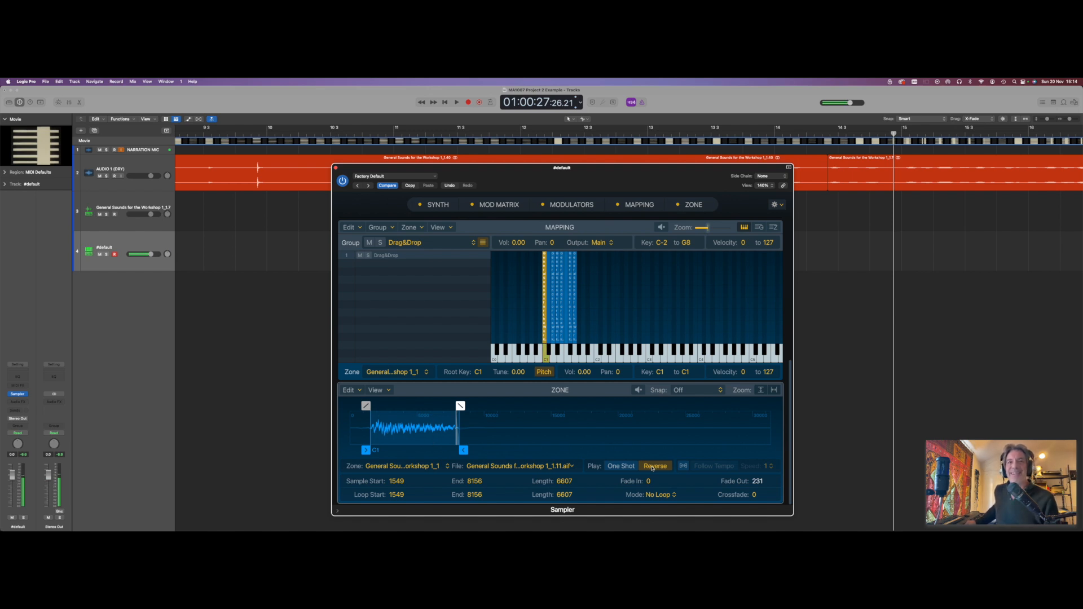
pyautogui.click(653, 466)
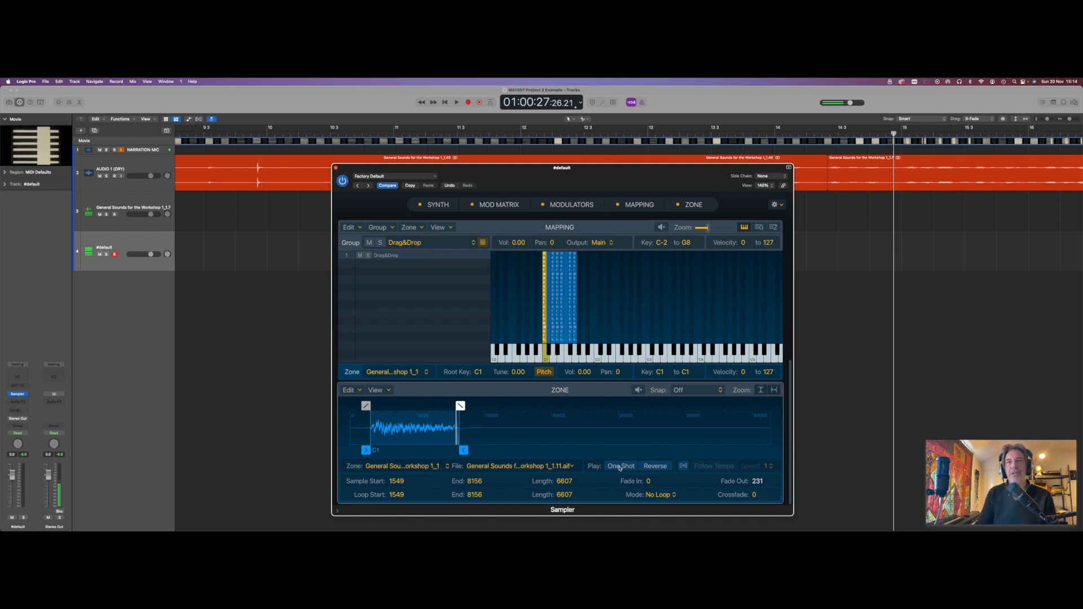
pyautogui.click(620, 467)
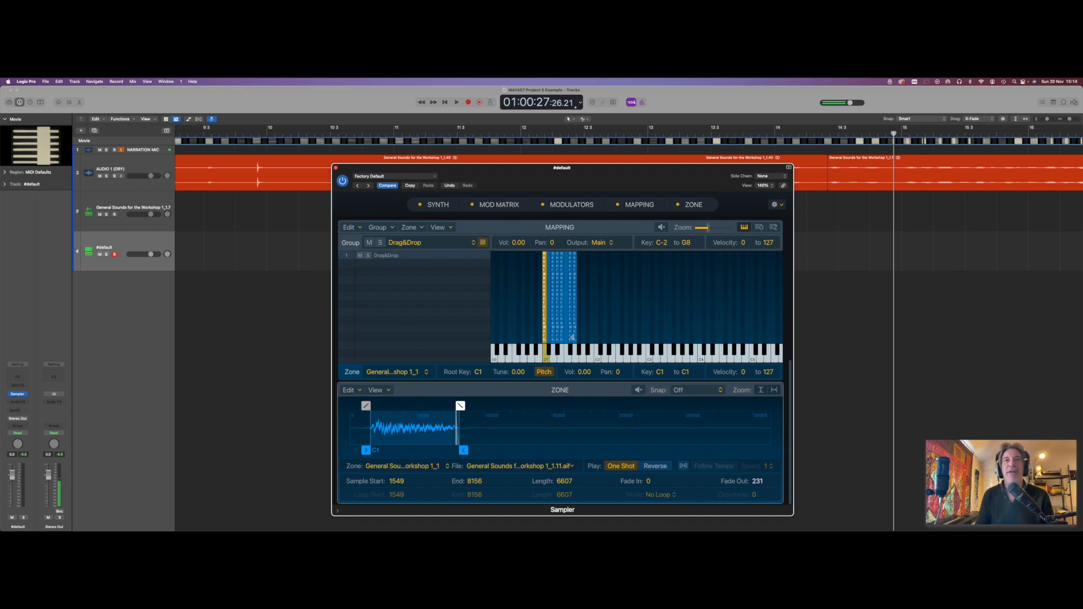
# - Remap the chromatic hit zones in the mapping so they sit one per white key from C1 to C2
pyautogui.moveTo(574, 337); pyautogui.dragTo(653, 341)
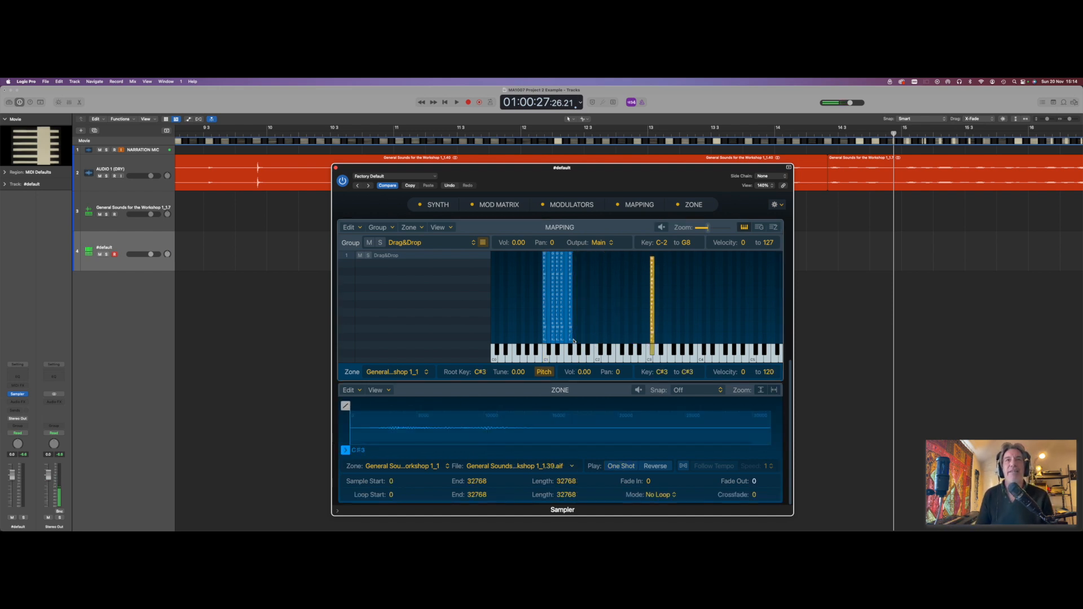
pyautogui.moveTo(574, 340); pyautogui.dragTo(658, 339)
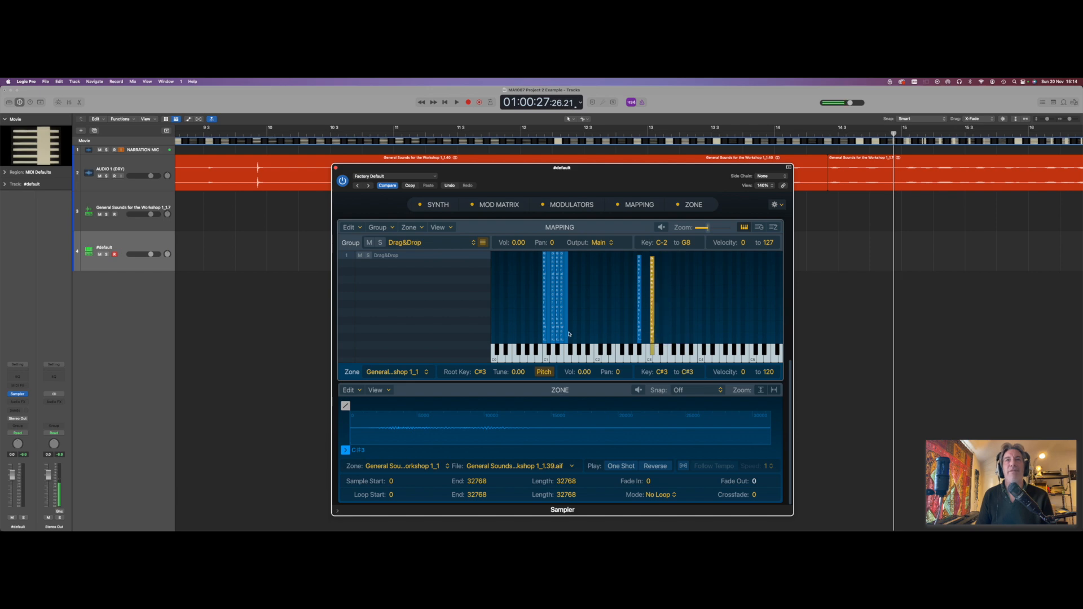
pyautogui.moveTo(566, 335); pyautogui.dragTo(629, 338)
pyautogui.moveTo(562, 334)
pyautogui.mouseDown()
pyautogui.moveTo(612, 334)
pyautogui.moveTo(554, 337)
pyautogui.mouseUp()
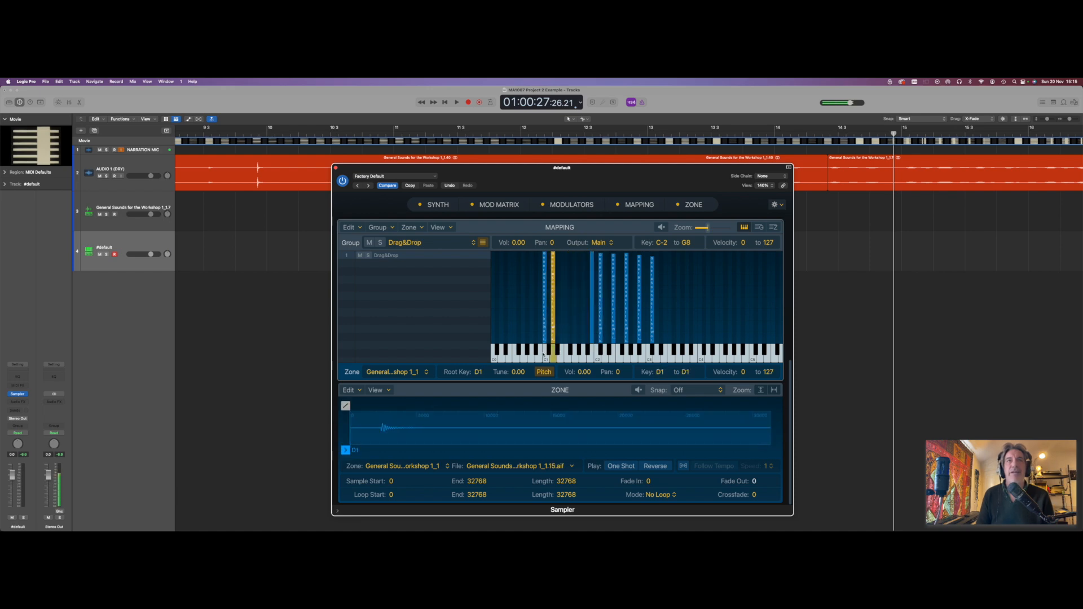
pyautogui.moveTo(593, 333); pyautogui.dragTo(625, 334)
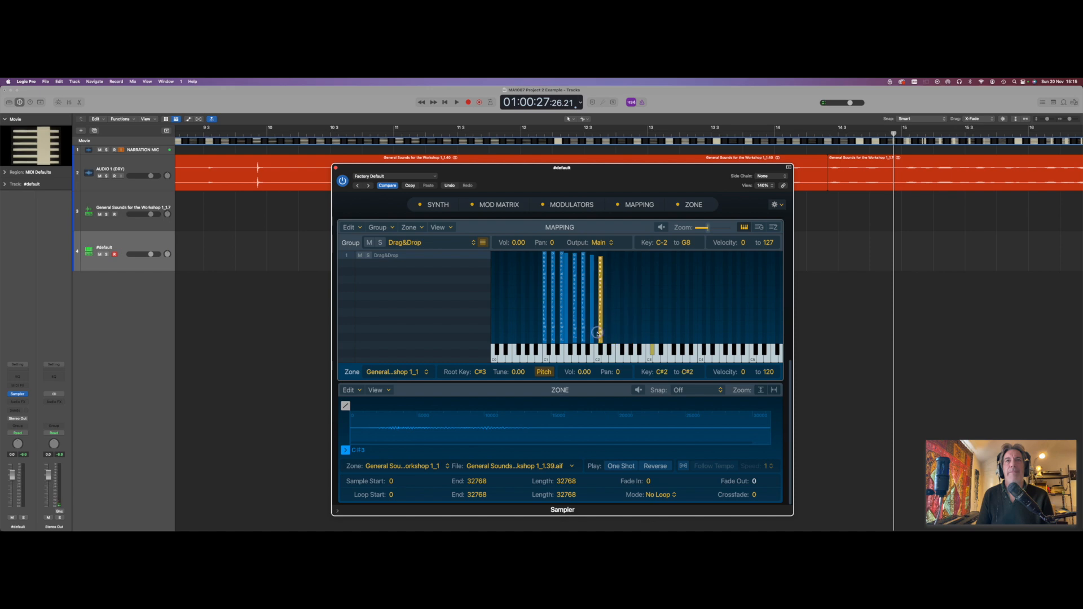
pyautogui.moveTo(598, 333); pyautogui.dragTo(593, 334)
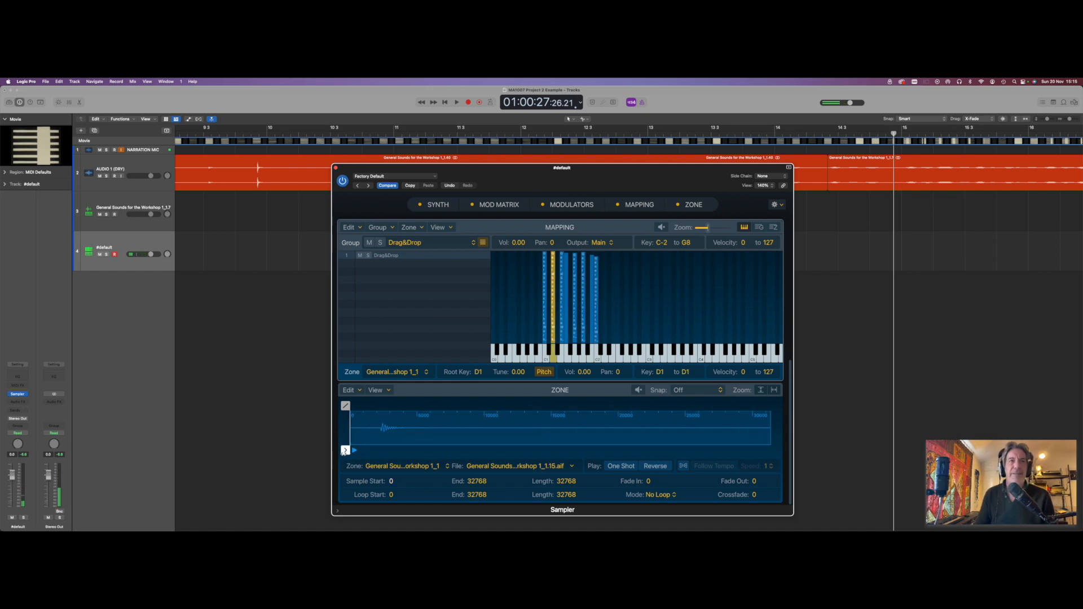
# - Trim the D1 zone to its hit with a sample start of 2212 and an end of 5770
pyautogui.moveTo(345, 450); pyautogui.dragTo(380, 453)
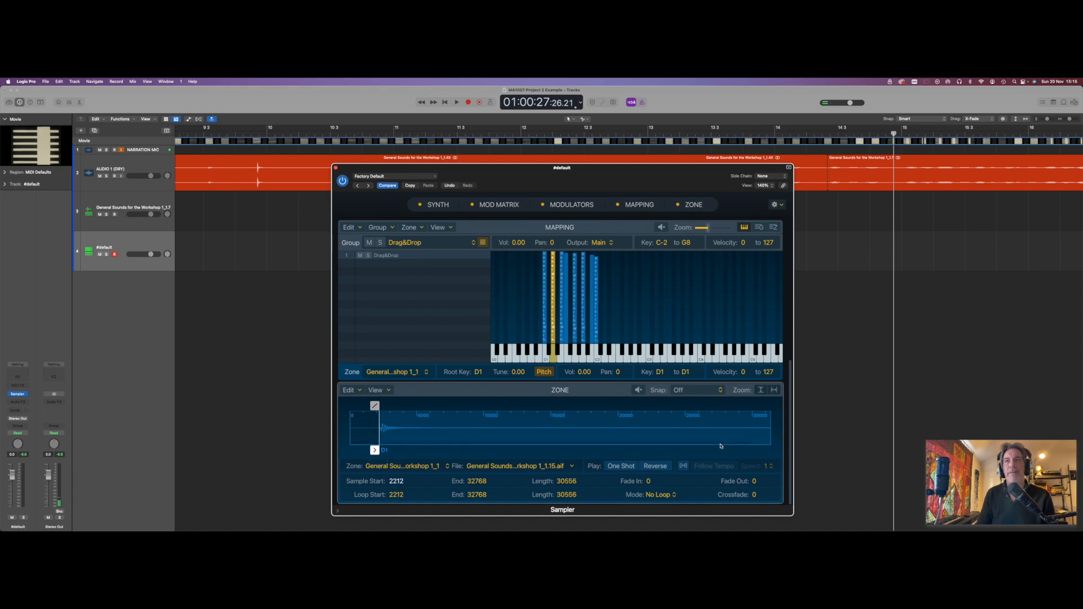
pyautogui.hscroll(2, 721, 446)
pyautogui.hscroll(1, 721, 447)
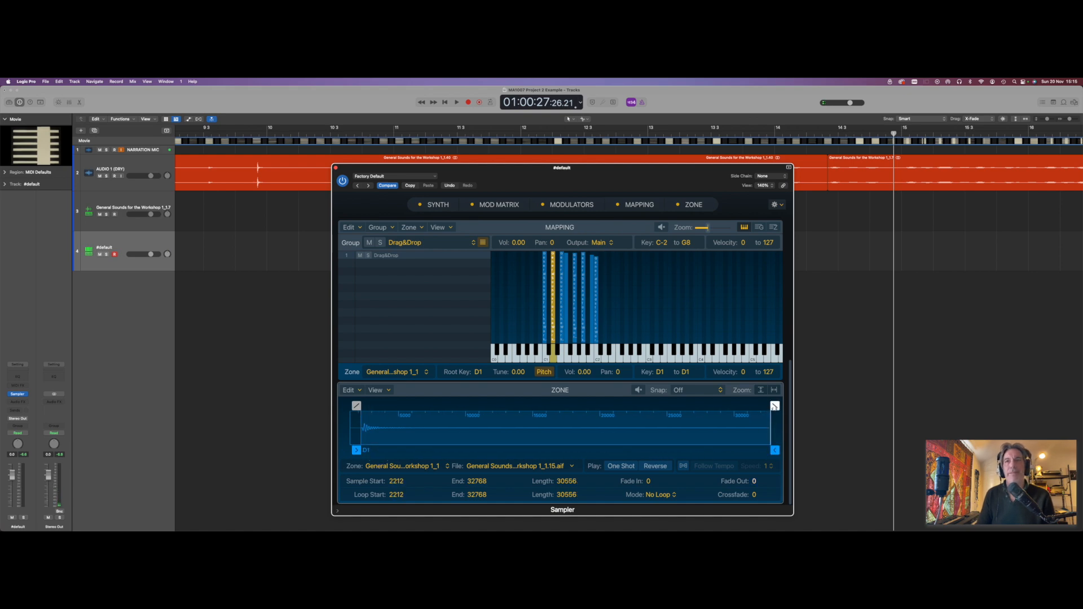
pyautogui.moveTo(775, 450); pyautogui.dragTo(409, 435)
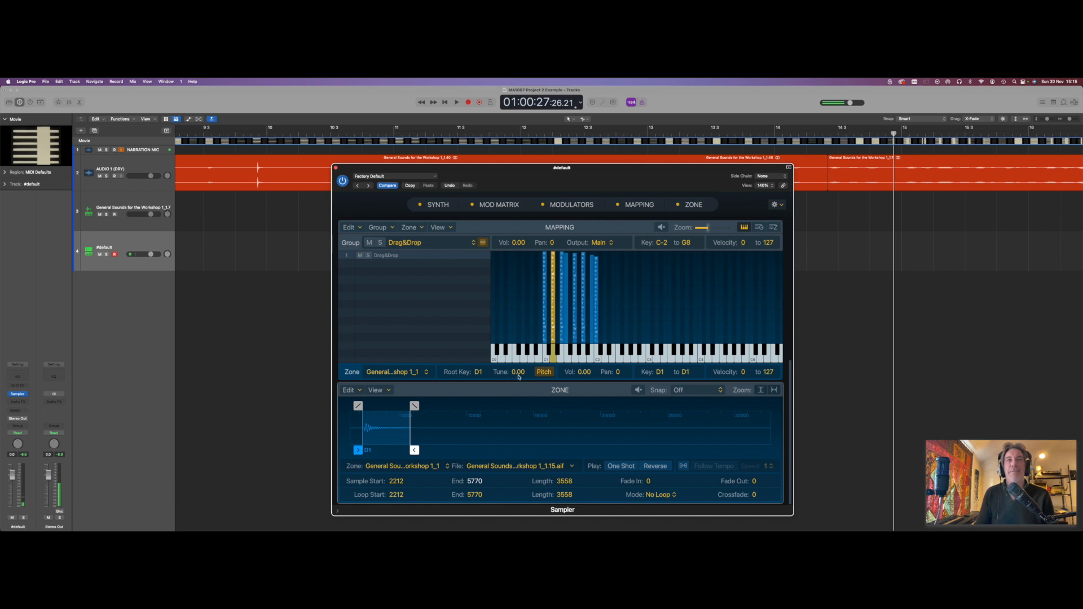
# - Try tuning the D1 zone up to 10.60, settle on -16.60, and set the zone to One Shot
pyautogui.moveTo(518, 374); pyautogui.dragTo(519, 356)
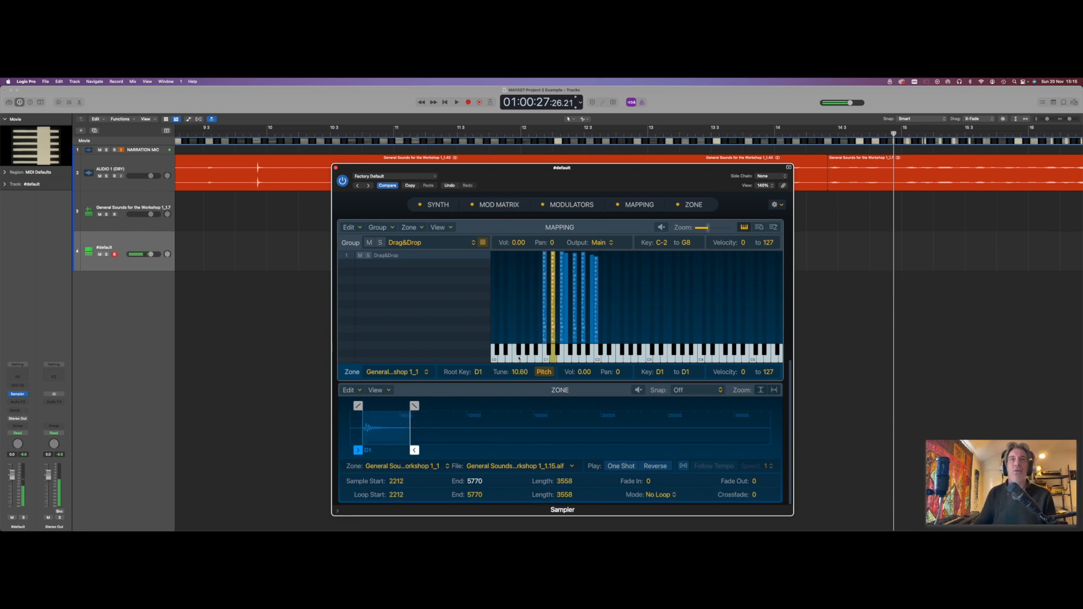
pyautogui.moveTo(525, 374); pyautogui.dragTo(524, 418)
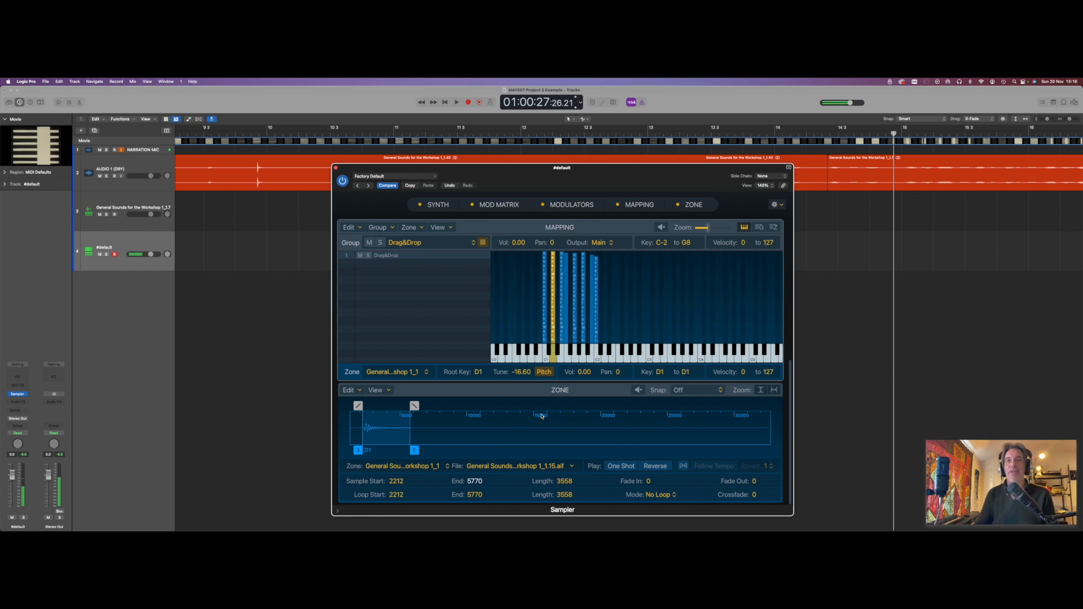
pyautogui.click(623, 467)
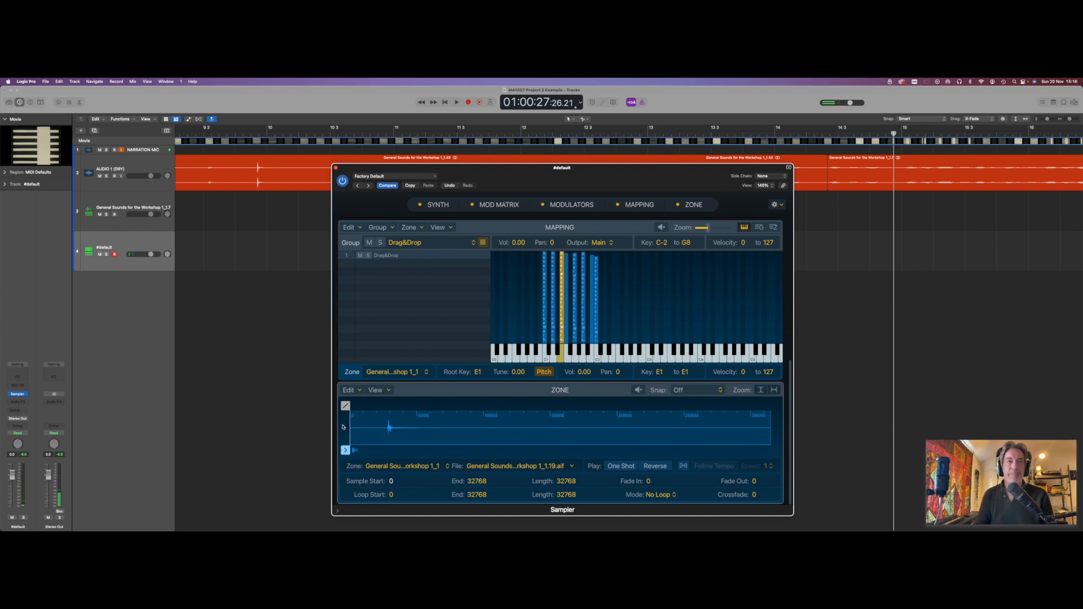
# - Trim the E1 zone to start 2744 and end 5794 with a fade-out of 594, and set its volume to 8.00
pyautogui.moveTo(345, 450); pyautogui.dragTo(386, 452)
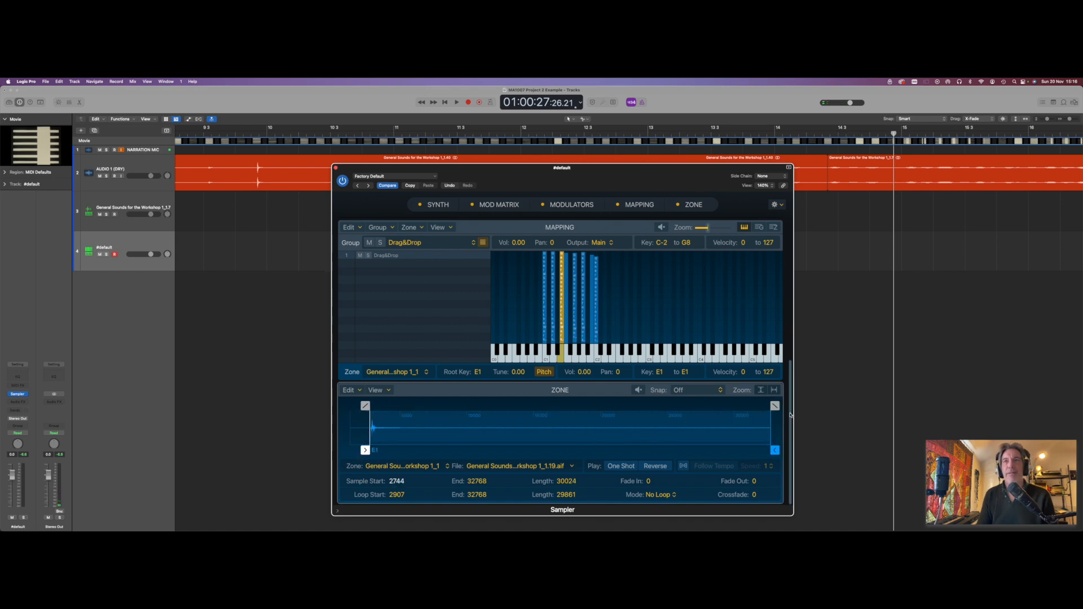
pyautogui.moveTo(775, 450)
pyautogui.mouseDown()
pyautogui.moveTo(411, 438)
pyautogui.moveTo(406, 405)
pyautogui.mouseUp()
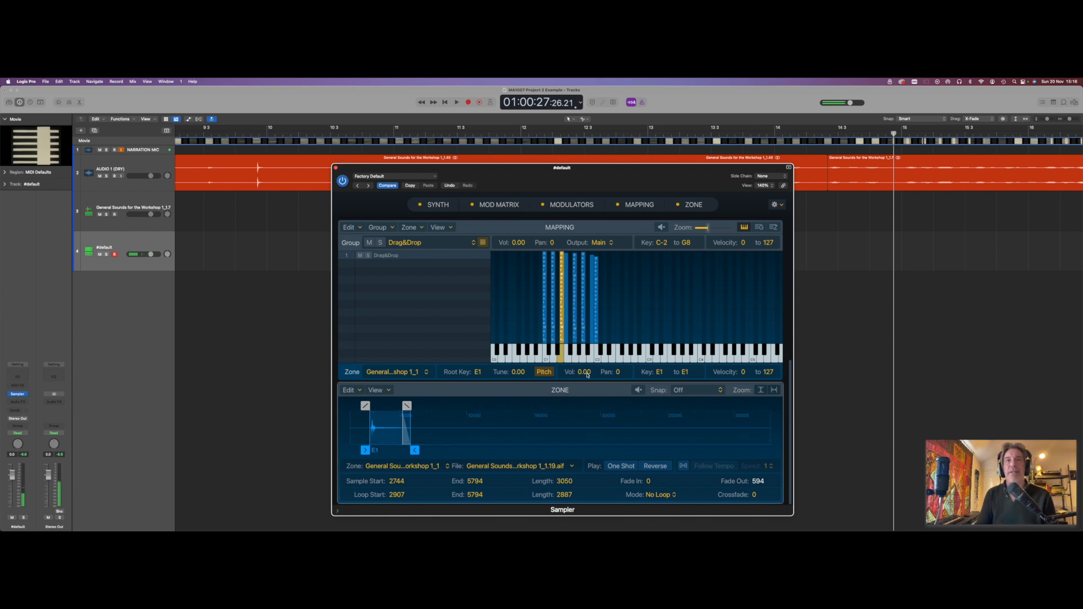
pyautogui.moveTo(587, 374); pyautogui.dragTo(589, 363)
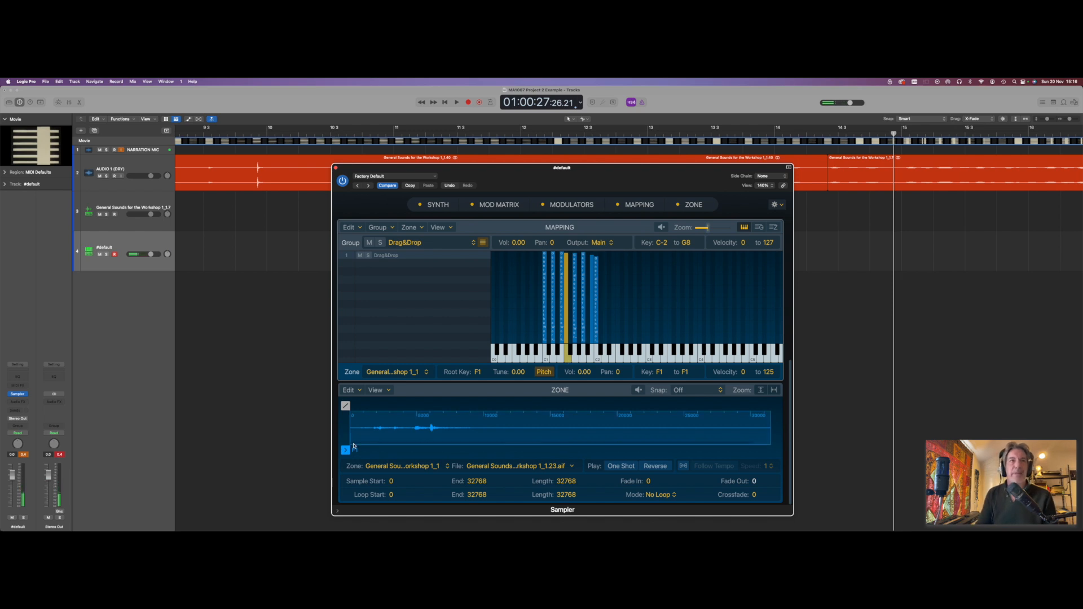
# - Trim the F1 zone to a sample start of 1728 and an end of 9062, and tune it to 13.20
pyautogui.moveTo(346, 450); pyautogui.dragTo(371, 450)
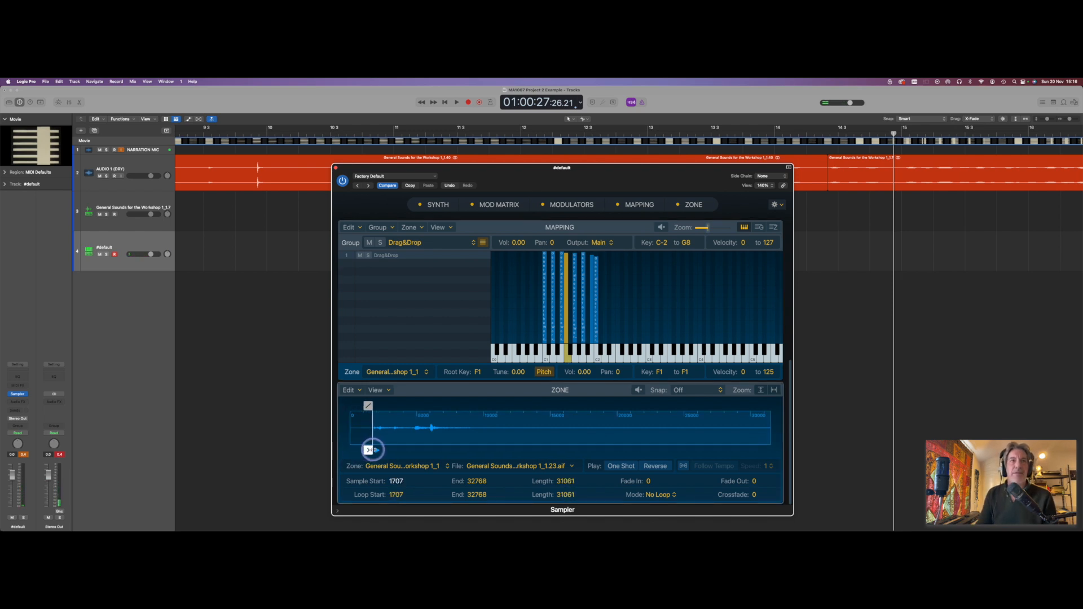
pyautogui.hscroll(3, 731, 426)
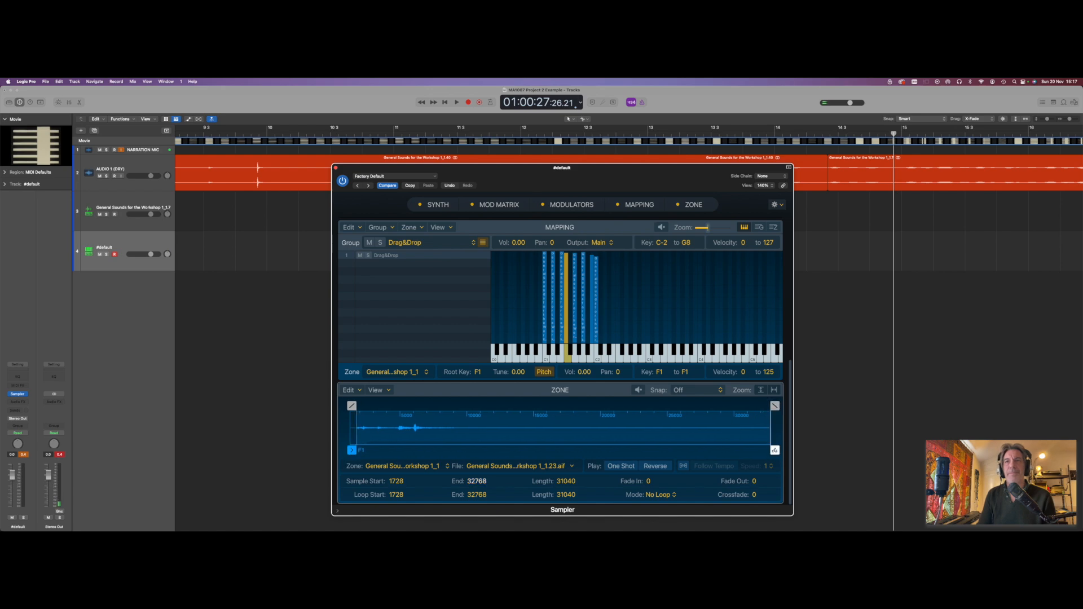
pyautogui.moveTo(771, 438); pyautogui.dragTo(455, 438)
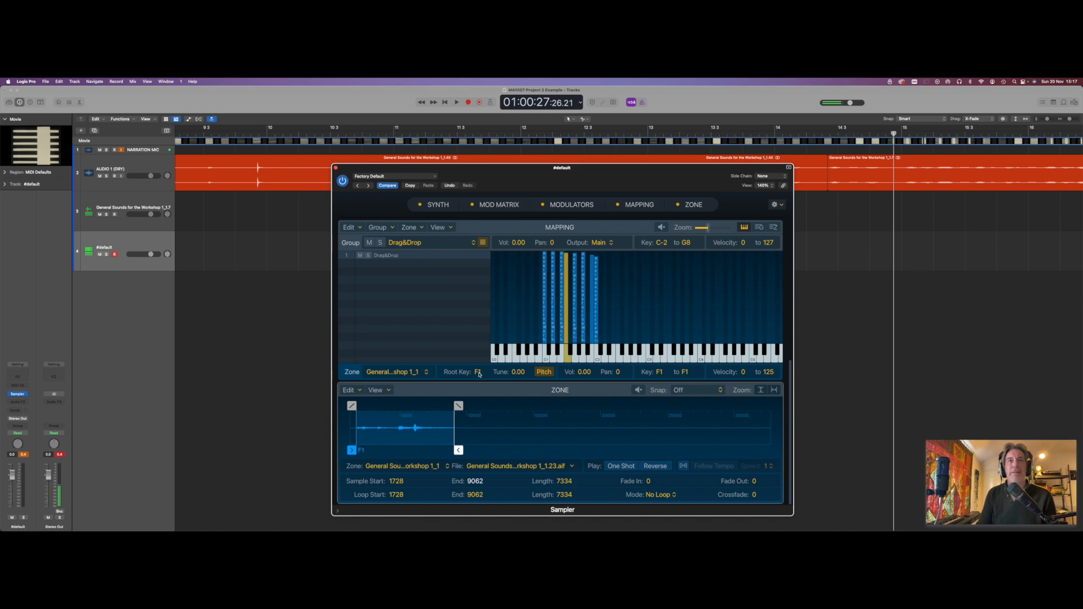
pyautogui.moveTo(518, 373); pyautogui.dragTo(519, 353)
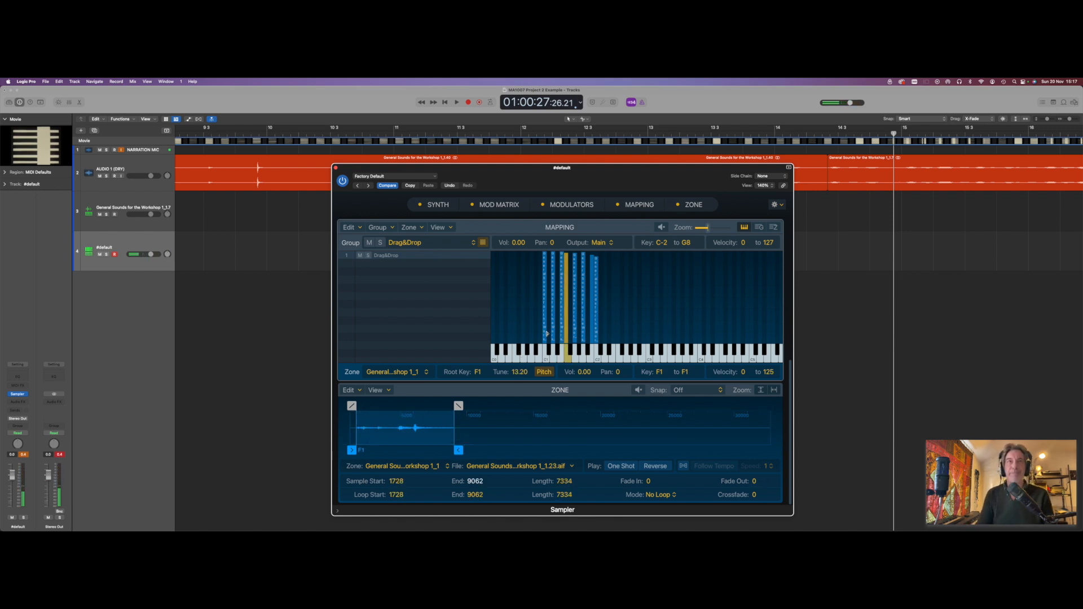
# - Trim the G1 zone to a sample start of 2514 and an end of 7286, and add a fade-out of 650
pyautogui.click(575, 360)
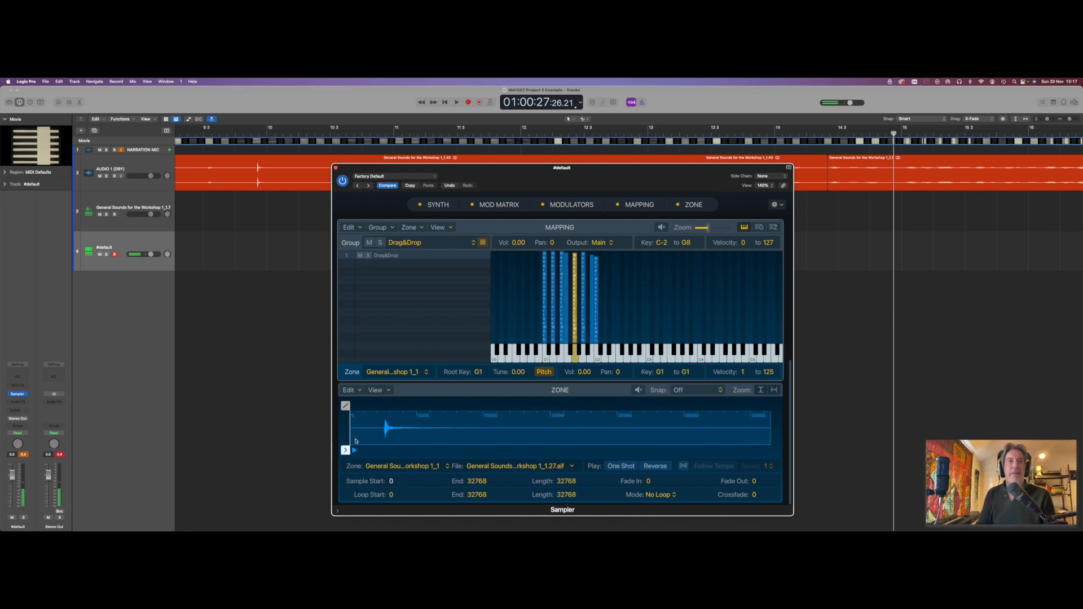
pyautogui.moveTo(353, 450); pyautogui.dragTo(384, 452)
pyautogui.hscroll(2, 721, 424)
pyautogui.hscroll(1, 721, 425)
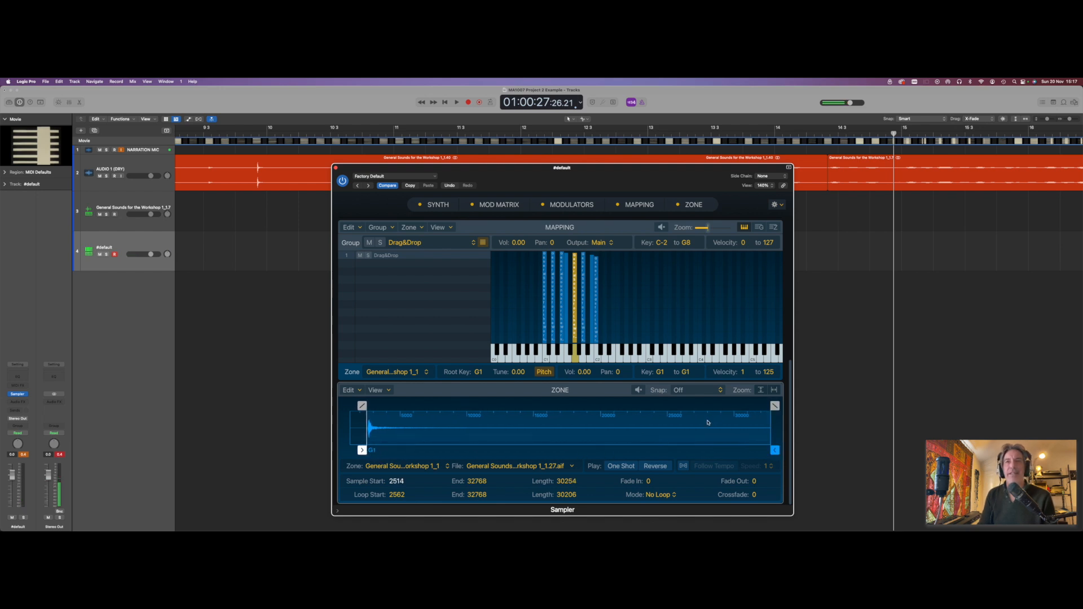
pyautogui.moveTo(775, 450); pyautogui.dragTo(433, 446)
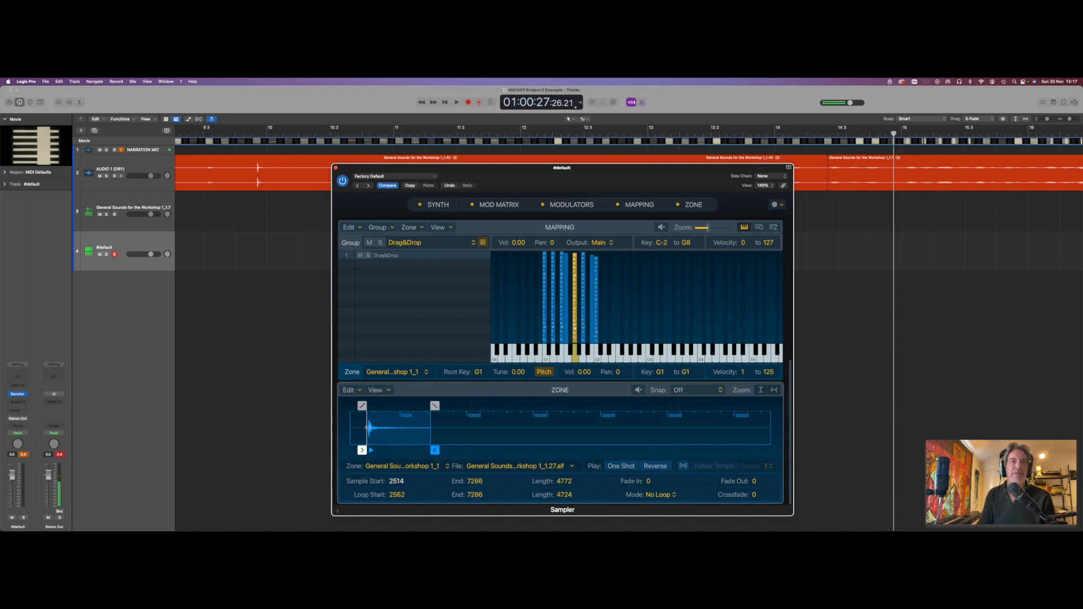
pyautogui.moveTo(434, 405); pyautogui.dragTo(427, 405)
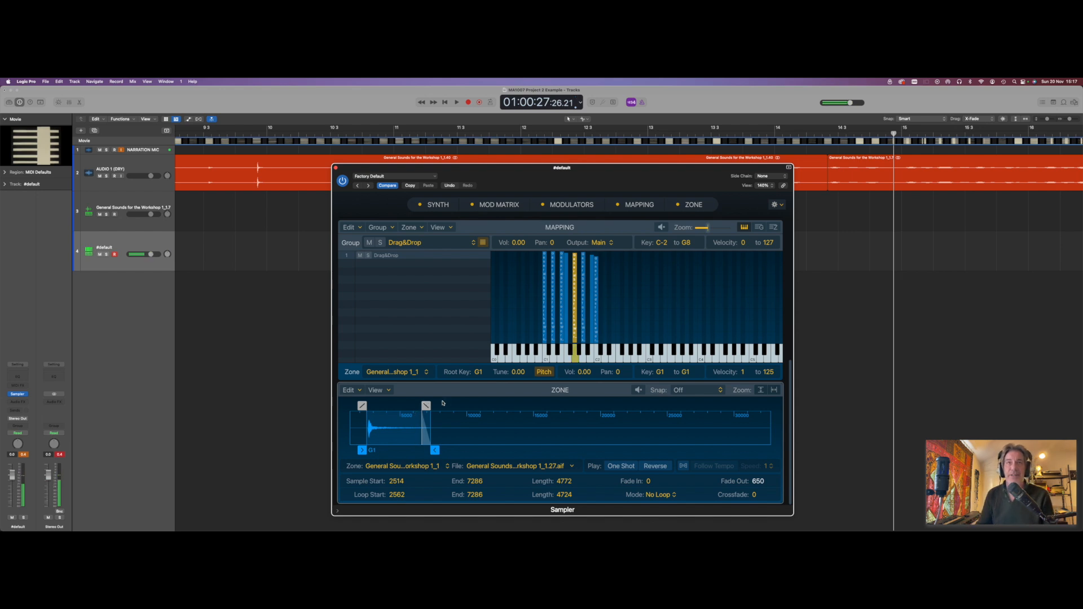
# - Set the G1, E1 and F1 zones to One Shot playback
pyautogui.click(622, 467)
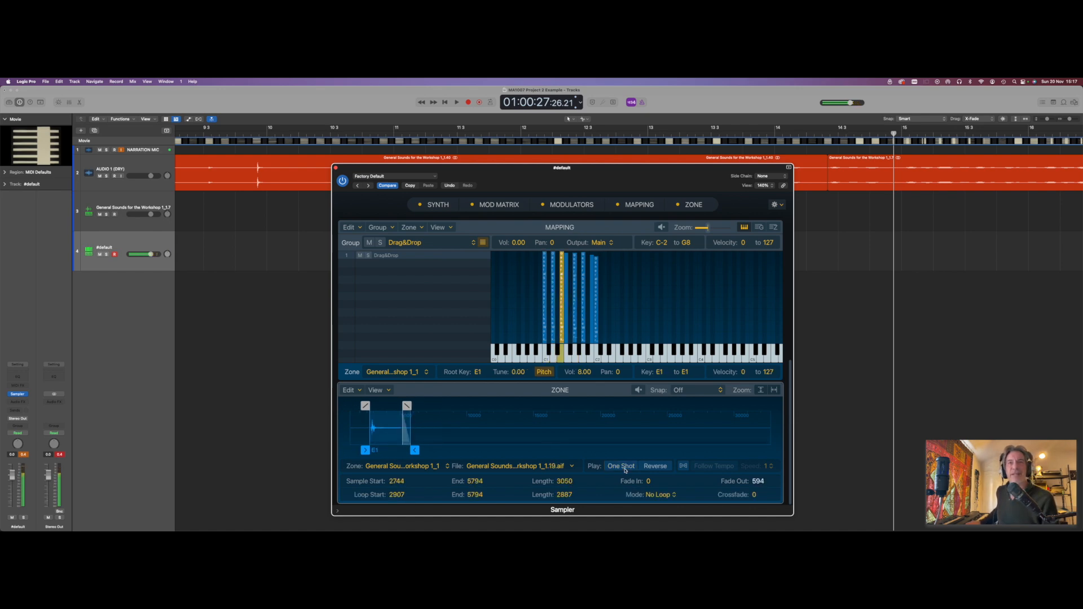
pyautogui.click(621, 466)
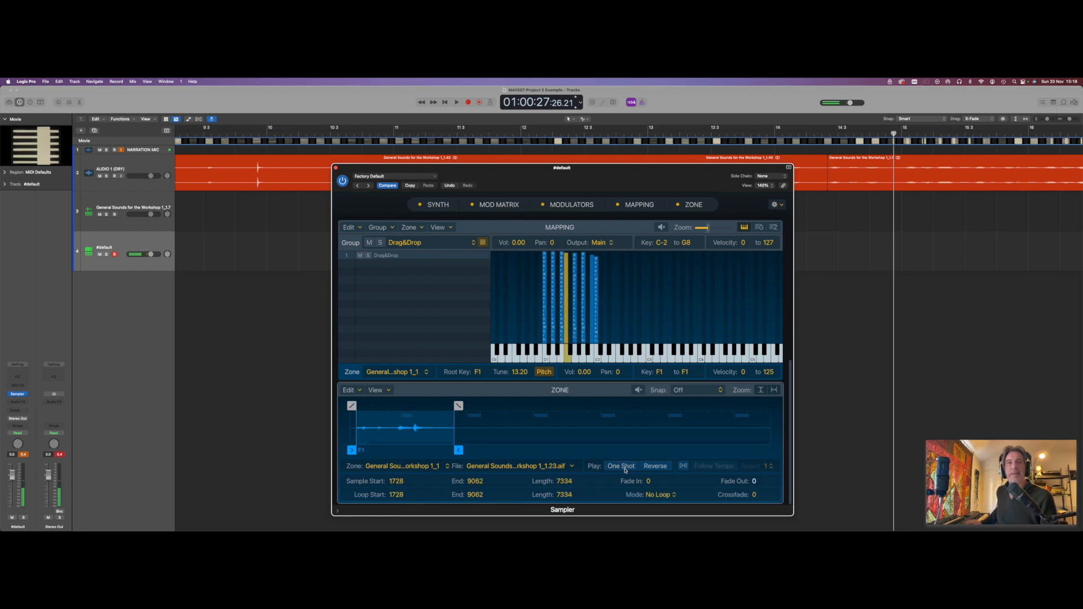
pyautogui.click(623, 467)
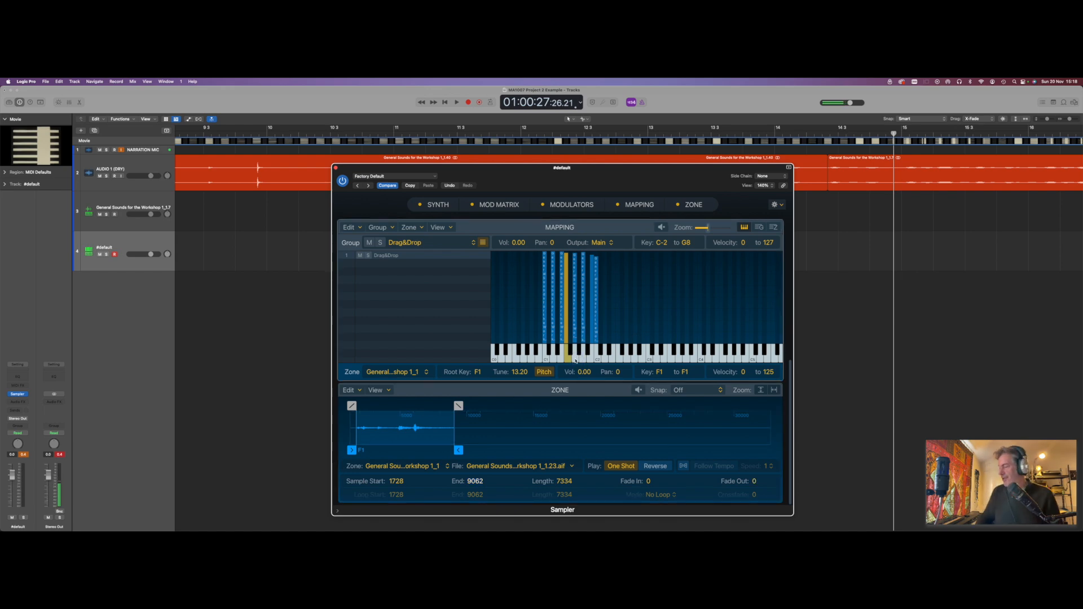
# - Trim the A1 zone to its sound with a sample start of 2622 and an end of 8138
pyautogui.click(575, 360)
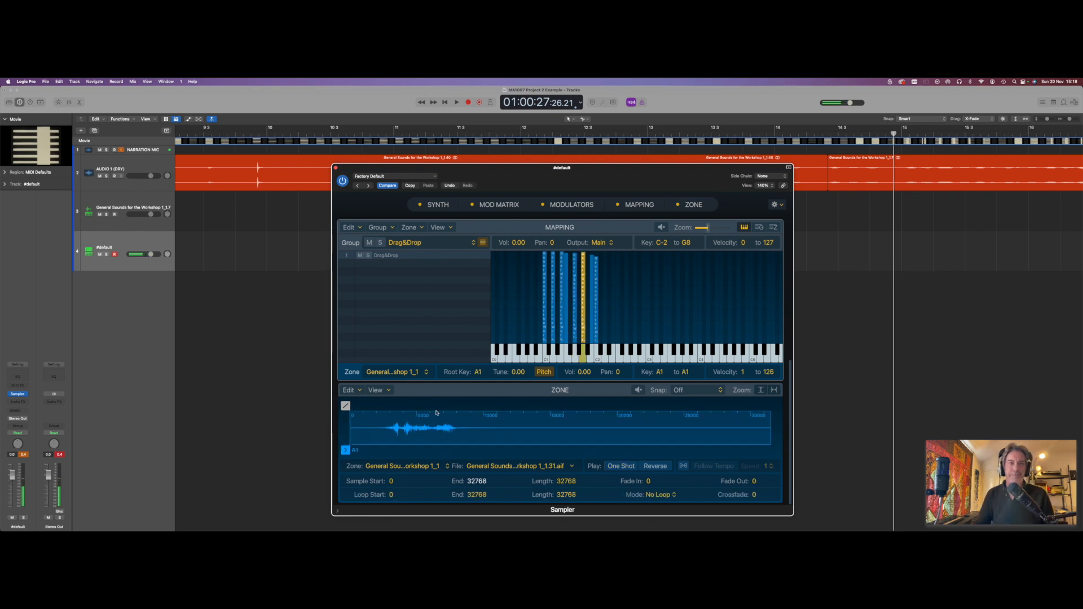
pyautogui.moveTo(345, 449)
pyautogui.mouseDown()
pyautogui.moveTo(394, 451)
pyautogui.moveTo(380, 450)
pyautogui.mouseUp()
pyautogui.hscroll(3, 705, 434)
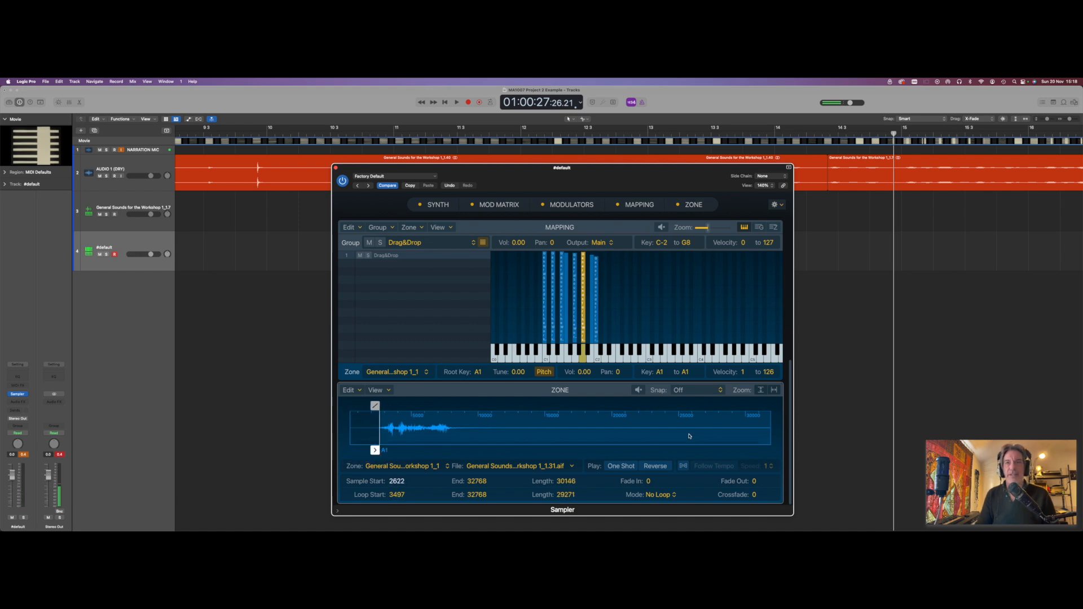
pyautogui.moveTo(774, 437)
pyautogui.mouseDown()
pyautogui.moveTo(432, 438)
pyautogui.moveTo(442, 436)
pyautogui.mouseUp()
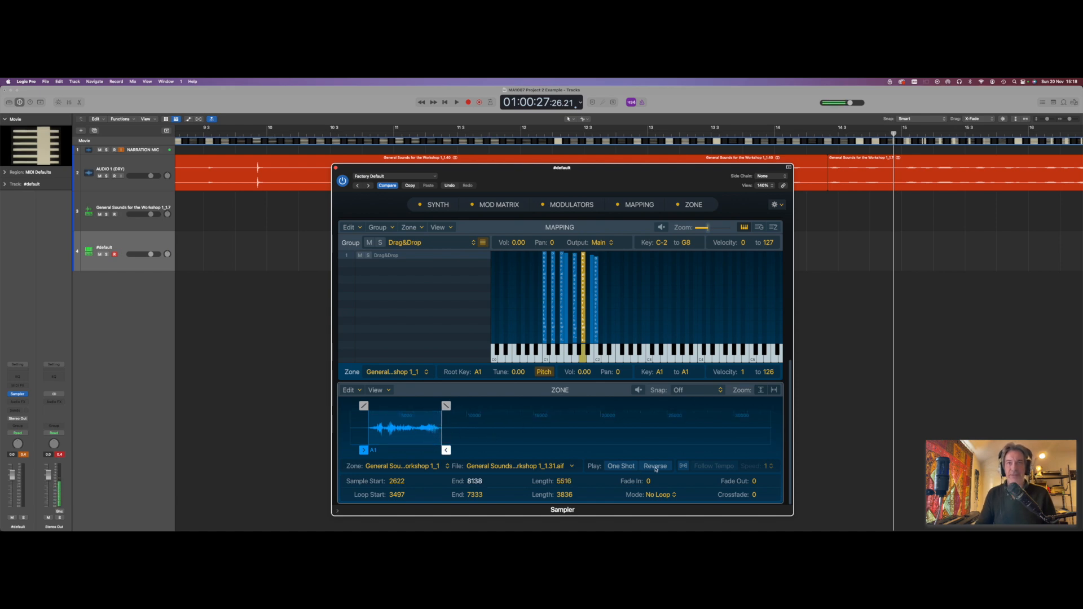
# - Set the A1 zone to reversed One Shot playback, try a tuning of -15.40, and settle on 5.00
pyautogui.click(655, 467)
pyautogui.click(628, 467)
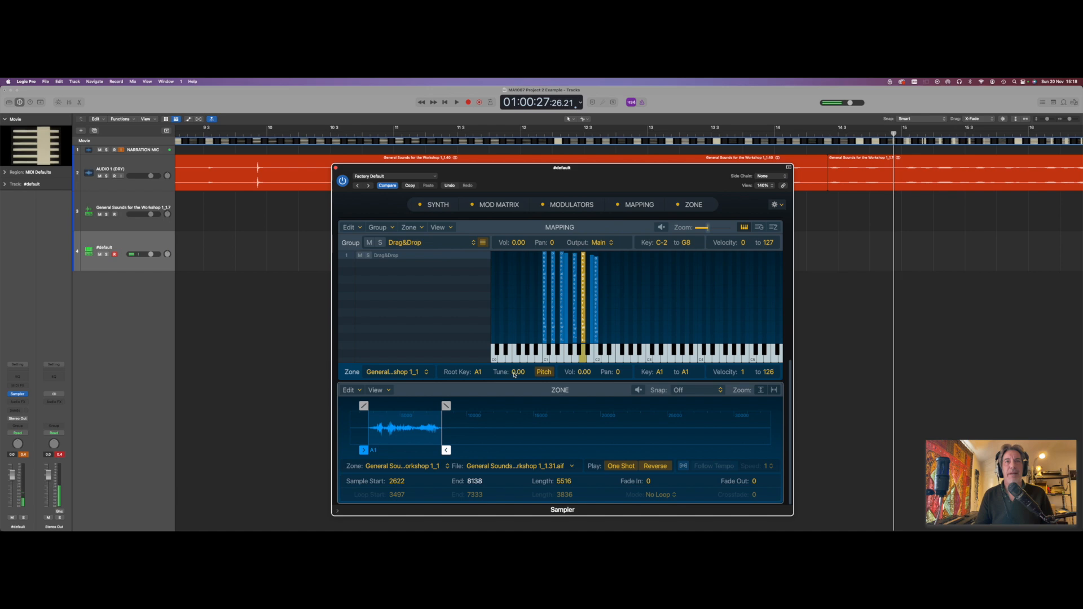
pyautogui.moveTo(514, 374); pyautogui.dragTo(514, 399)
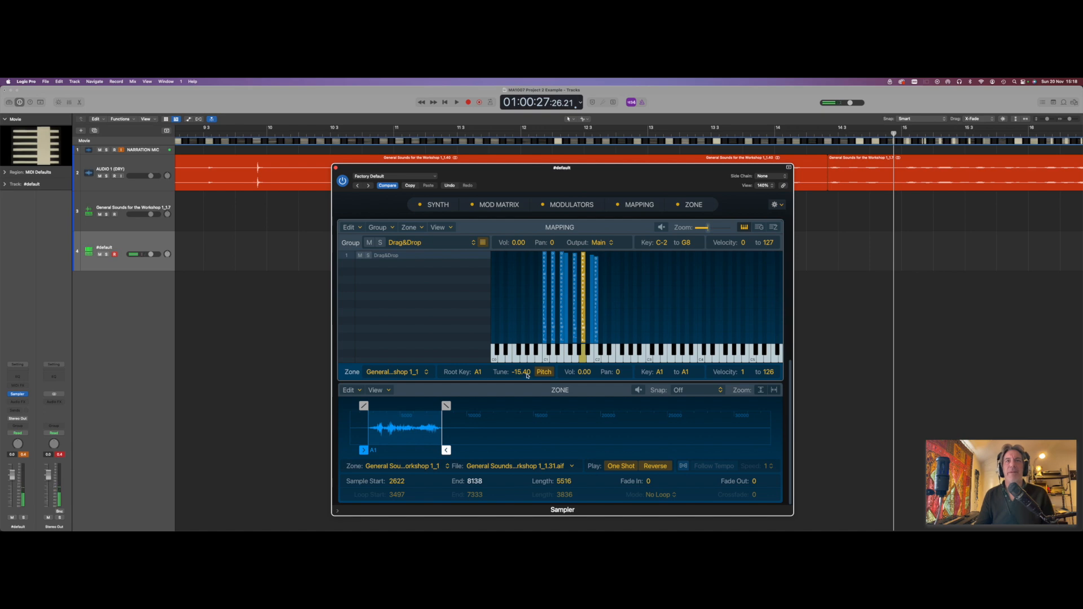
pyautogui.moveTo(527, 375); pyautogui.dragTo(533, 344)
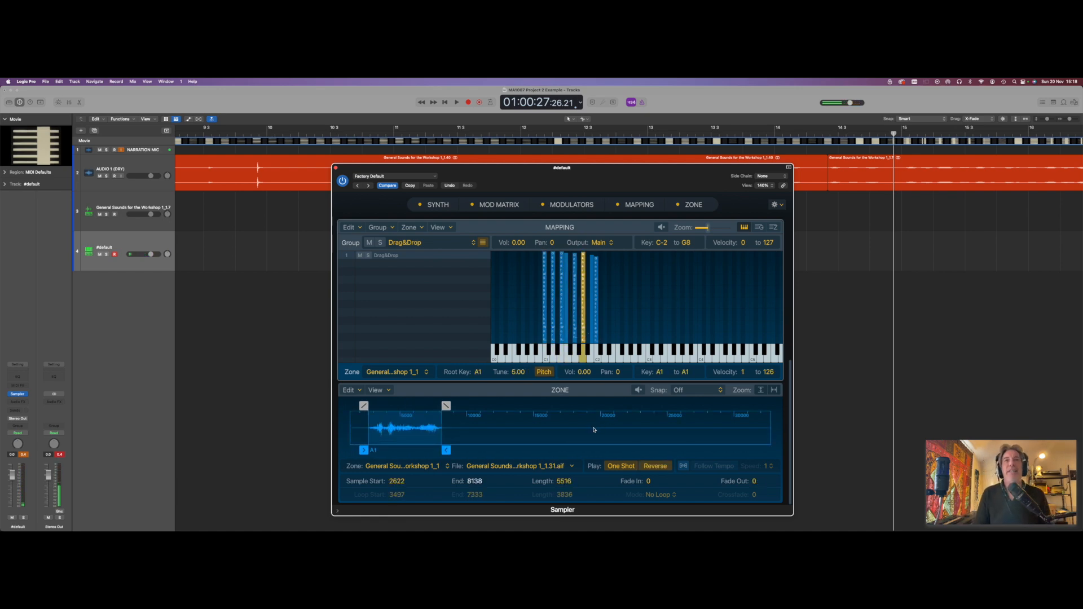
# - Save the Sampler instrument with its audio data as "Trash Can Kit" in the Sampler Instruments folder
pyautogui.click(434, 176)
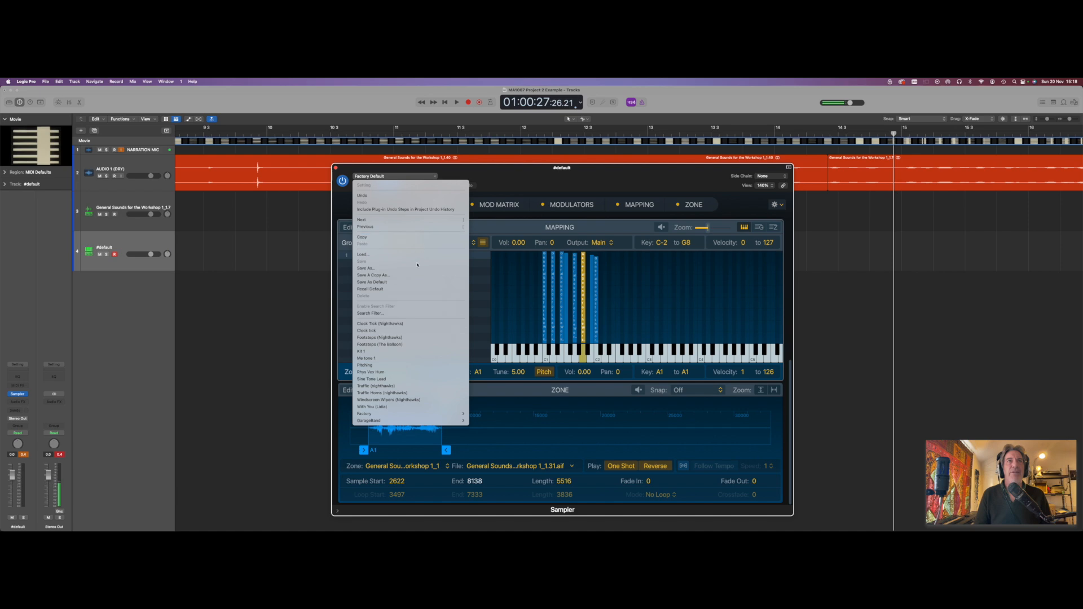
pyautogui.click(416, 269)
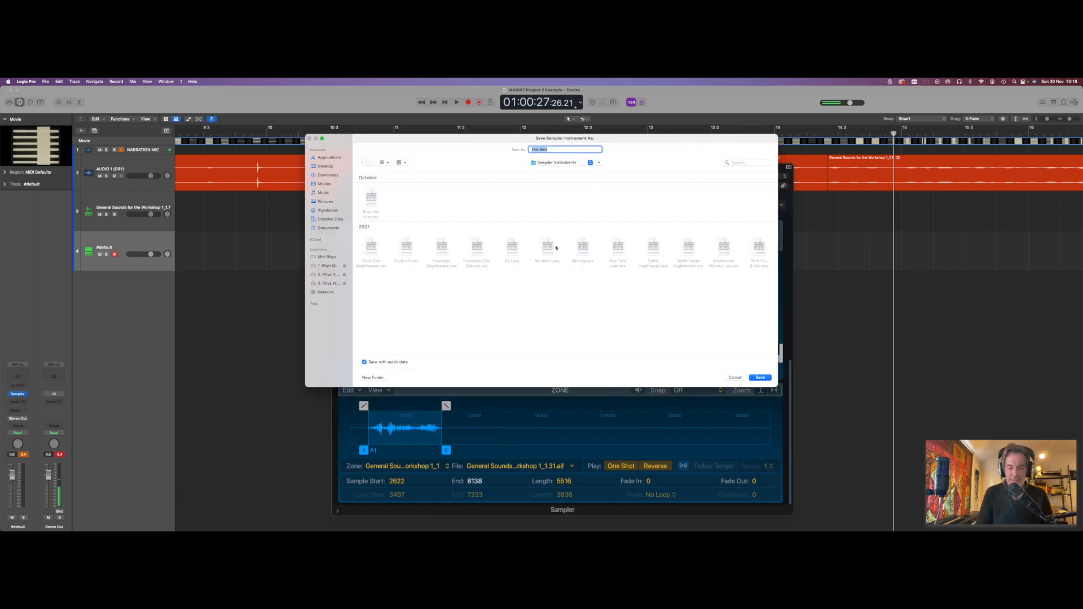
pyautogui.write('Trash Can Kit')
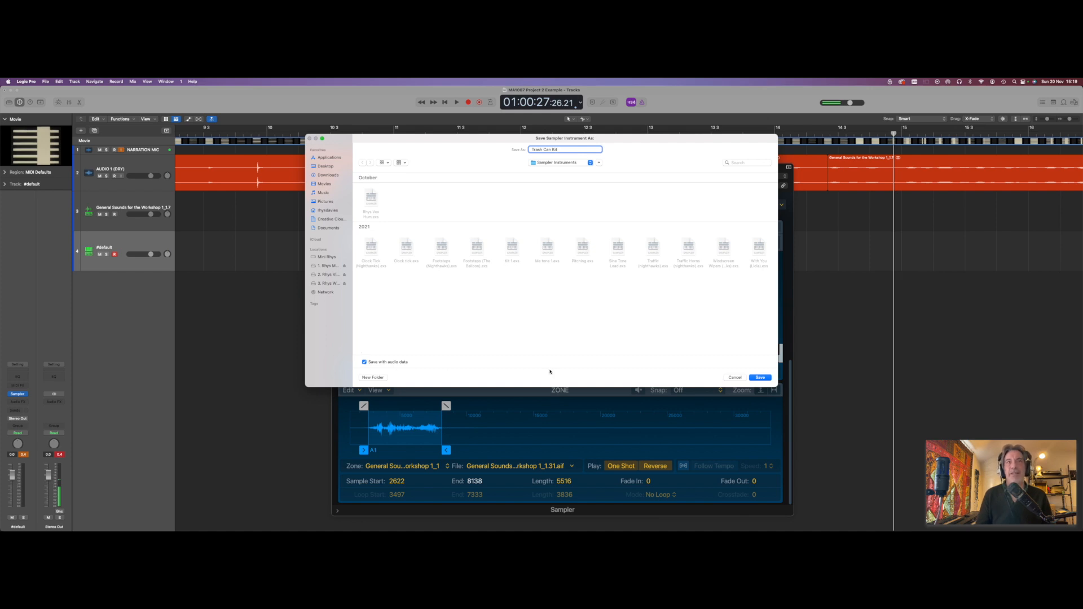
pyautogui.click(760, 377)
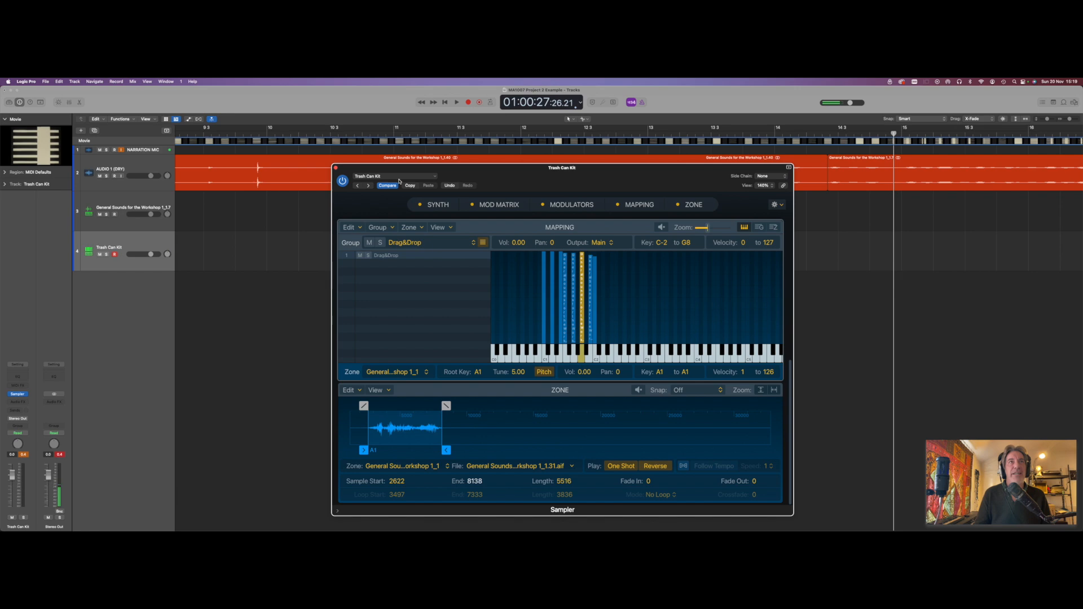
# - Check the Sampler's list of saved instruments for Trash Can Kit and close the Sampler window
pyautogui.click(433, 177)
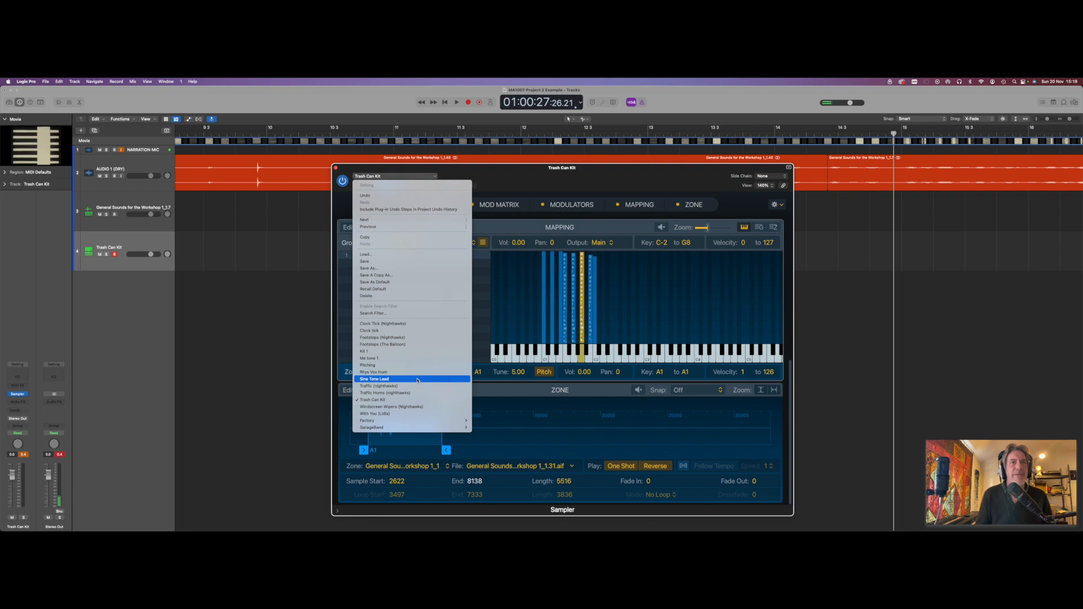
pyautogui.click(531, 404)
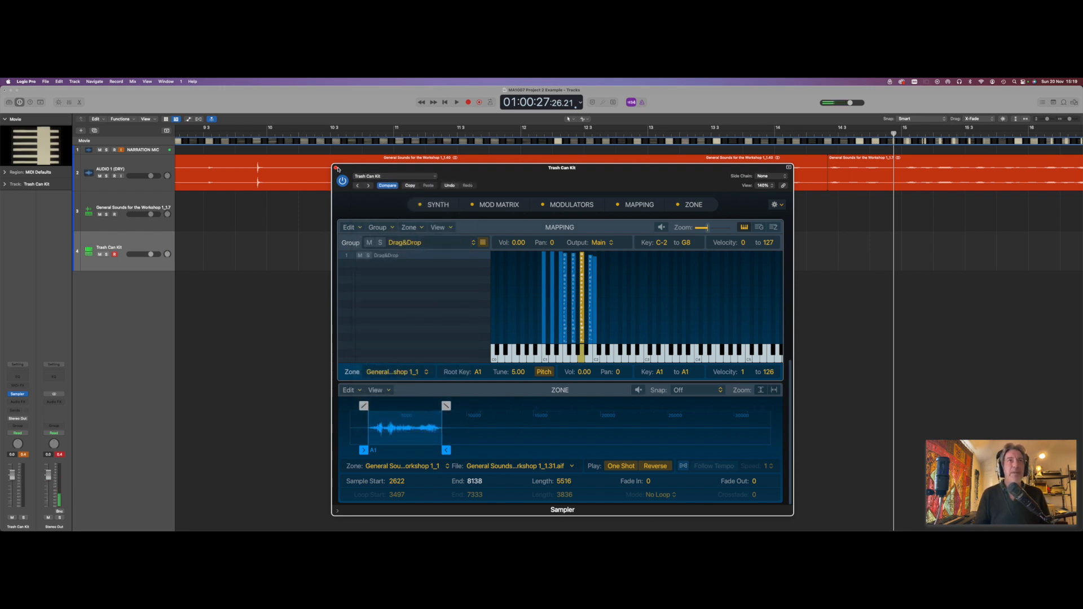
pyautogui.click(335, 168)
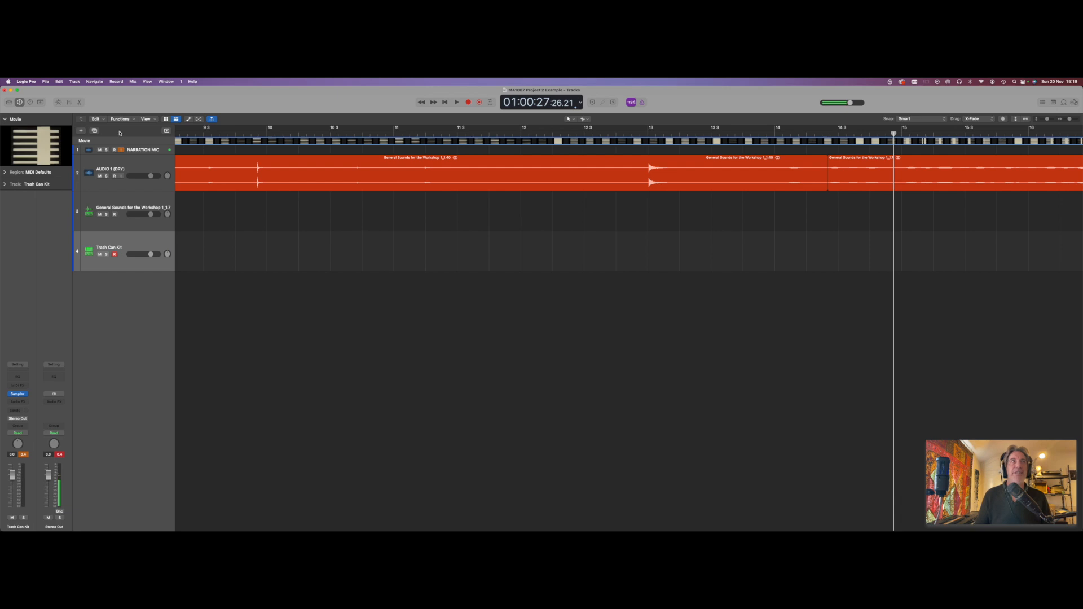
# - Examine the project's Save As options for packaging and copying audio, Sampler and movie files, leaving without saving
pyautogui.click(45, 82)
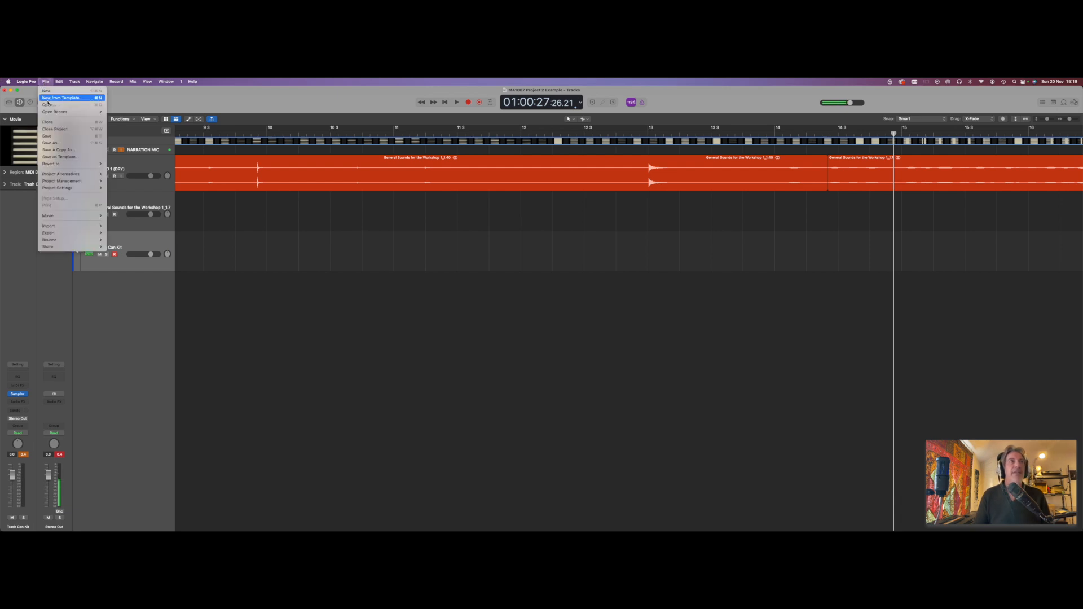
pyautogui.click(59, 144)
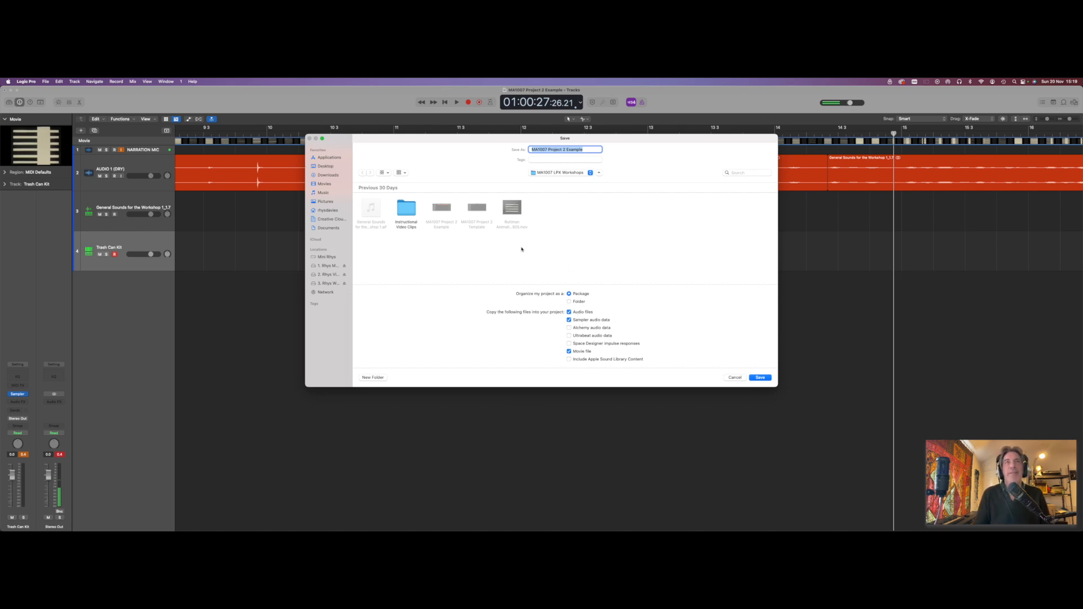
pyautogui.click(735, 378)
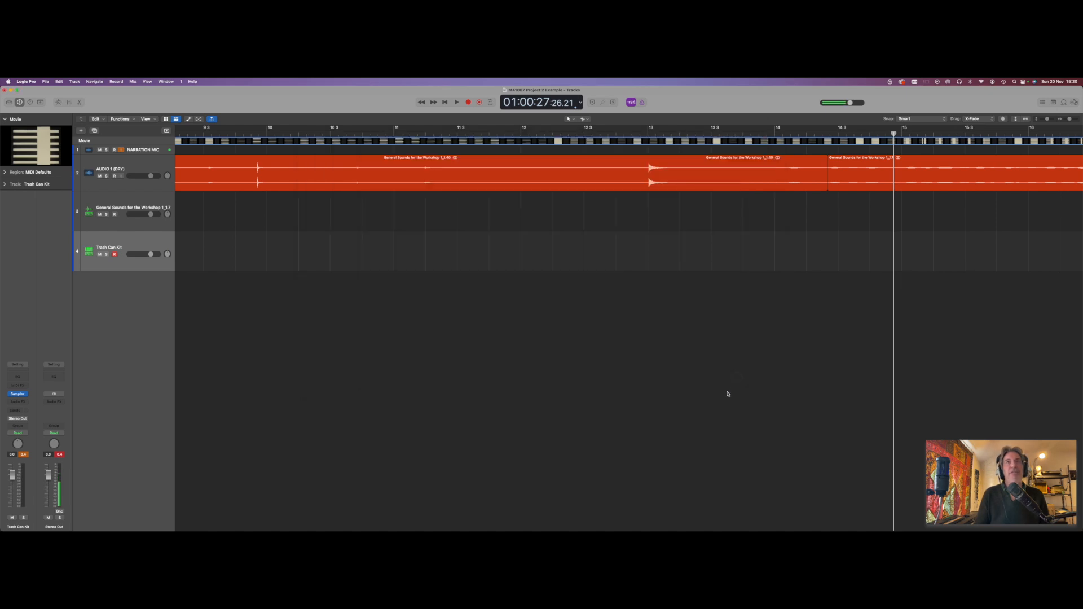